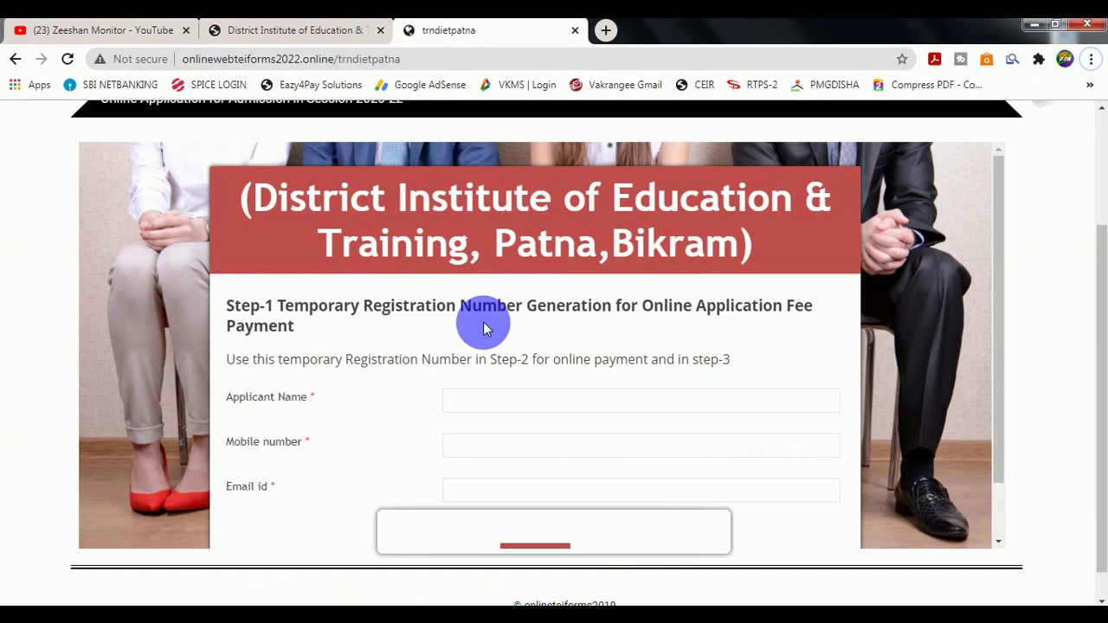
- Fill in the applicant name, mobile number and email ID on the temporary registration form, and submit it
{"action": "scroll", "coordinate": [407, 364], "scroll_direction": "down", "scroll_amount": 1}
{"action": "left_click", "coordinate": [470, 342]}
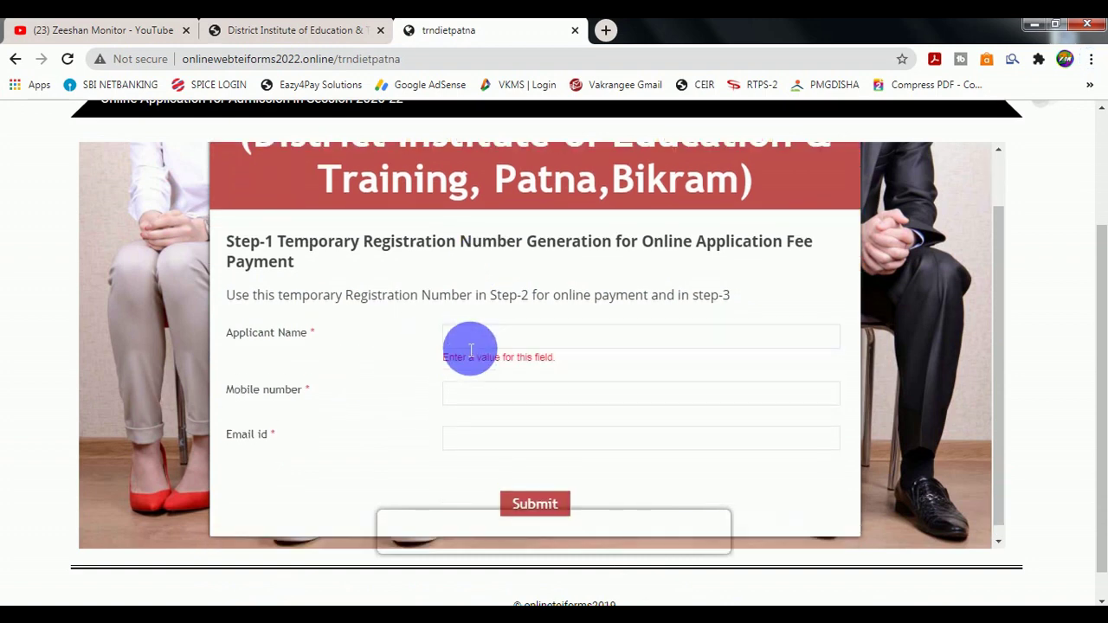
{"action": "left_click", "coordinate": [480, 405]}
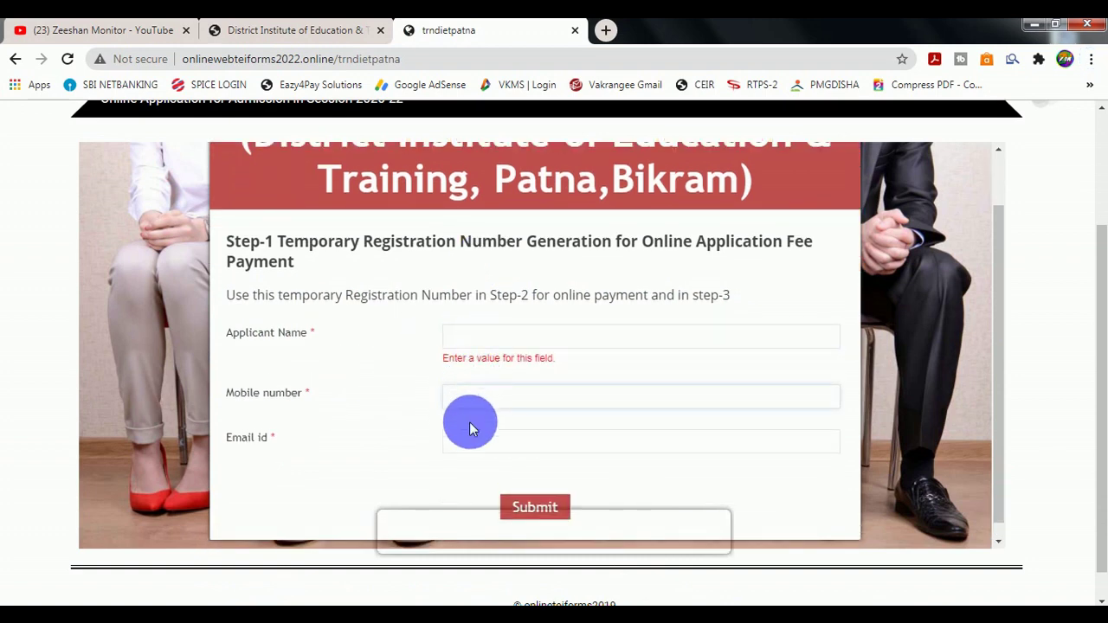
{"action": "left_click", "coordinate": [470, 443]}
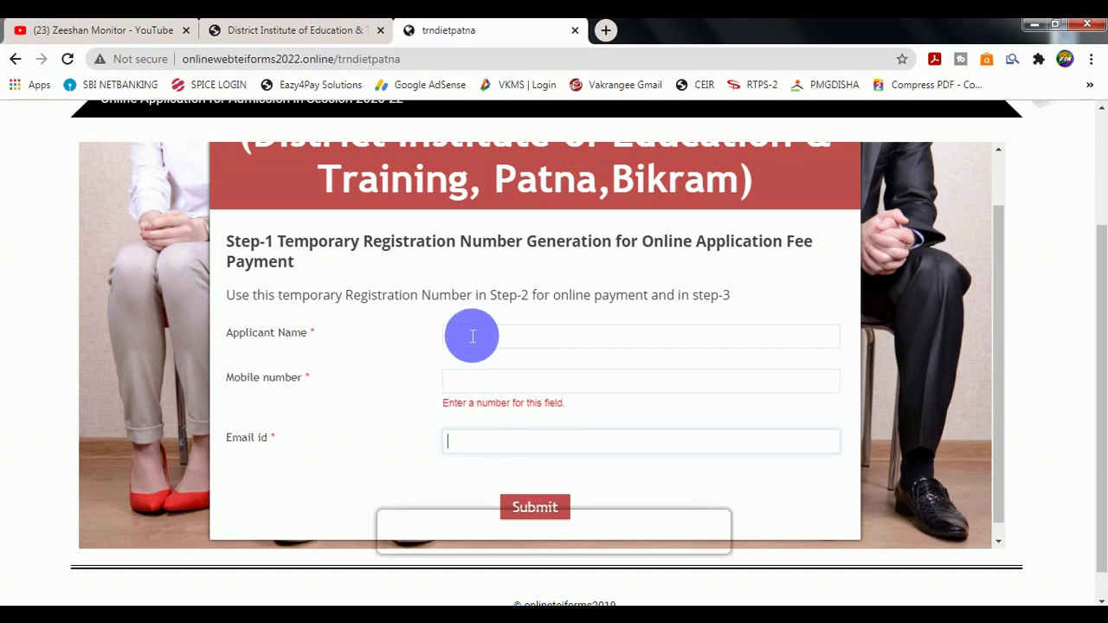
{"action": "left_click", "coordinate": [547, 515]}
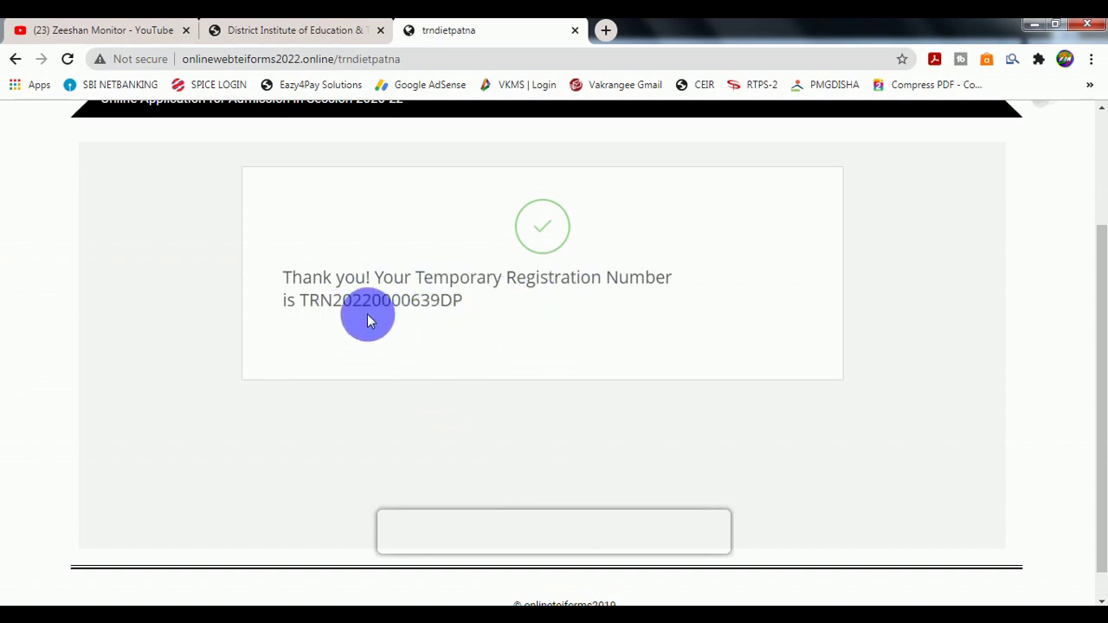
- Copy the generated temporary registration number from the confirmation message
{"action": "left_click_drag", "start_coordinate": [299, 302], "coordinate": [401, 317]}
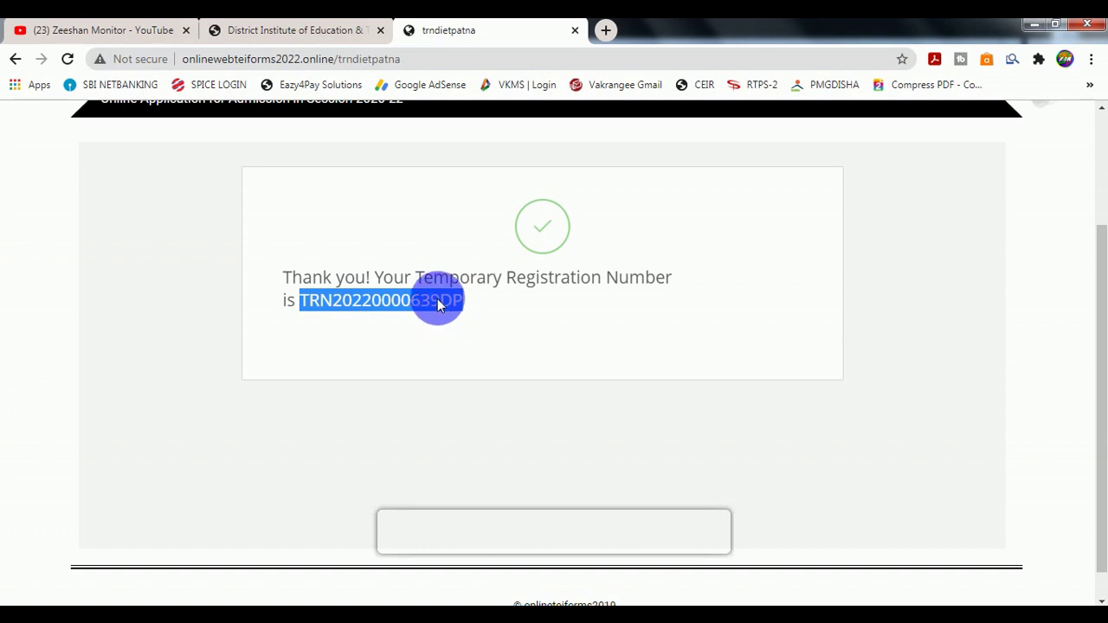
{"action": "right_click", "coordinate": [439, 303]}
{"action": "left_click", "coordinate": [457, 309]}
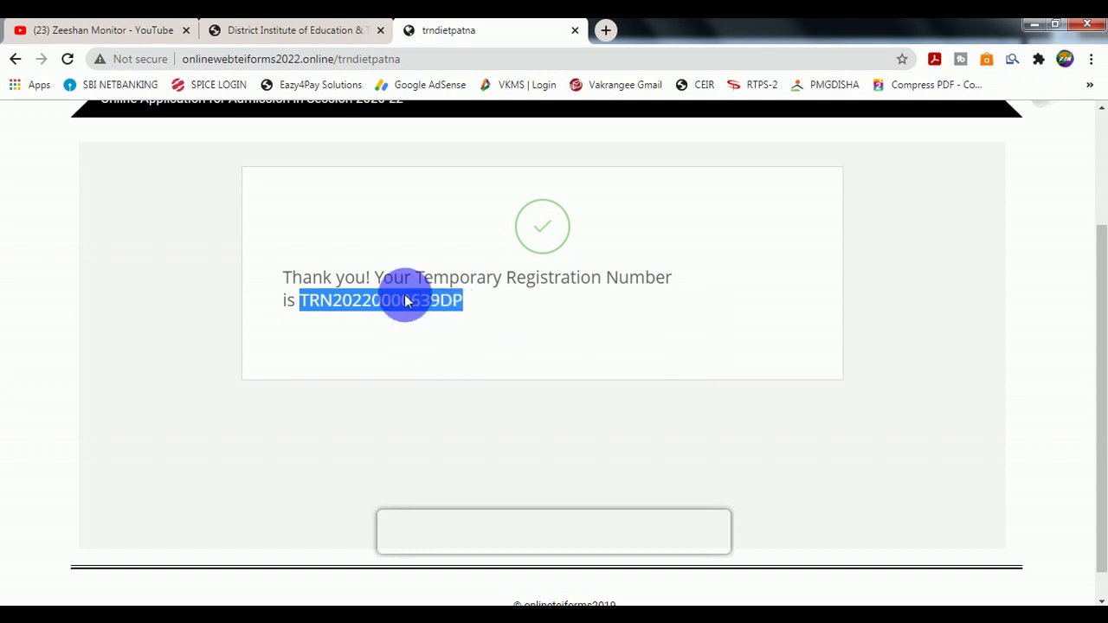
- Return to the dietpatna page, open the Step 2 application fee payment, and accept State Bank Collect's terms to proceed
{"action": "key", "text": "ctrl+shift+t"}
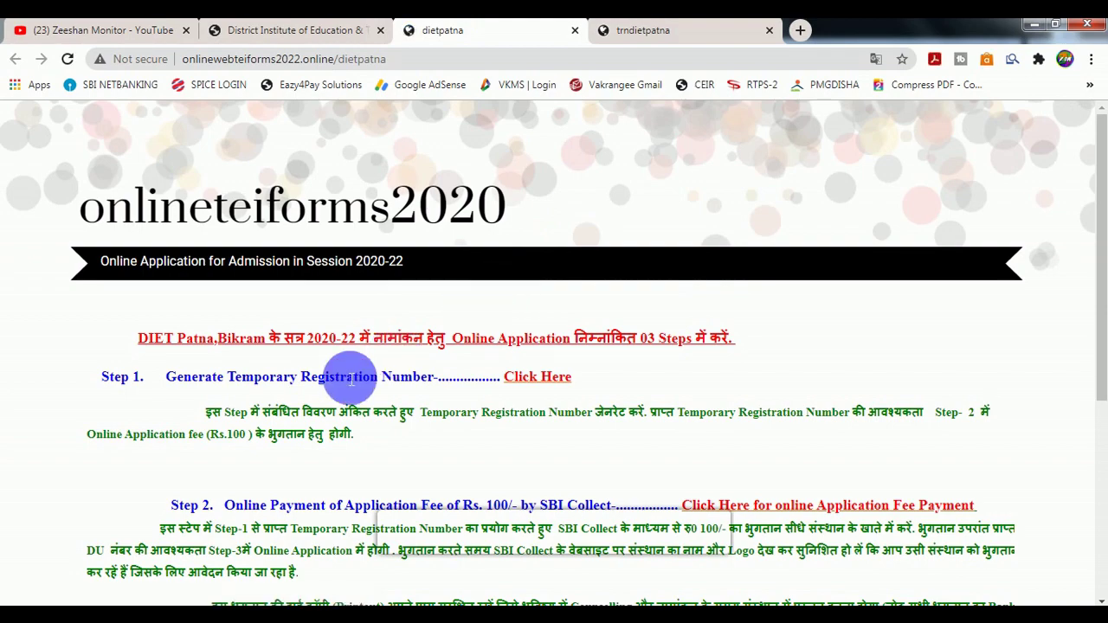
{"action": "left_click_drag", "start_coordinate": [241, 387], "coordinate": [503, 390]}
{"action": "scroll", "coordinate": [502, 389], "scroll_direction": "down", "scroll_amount": 2}
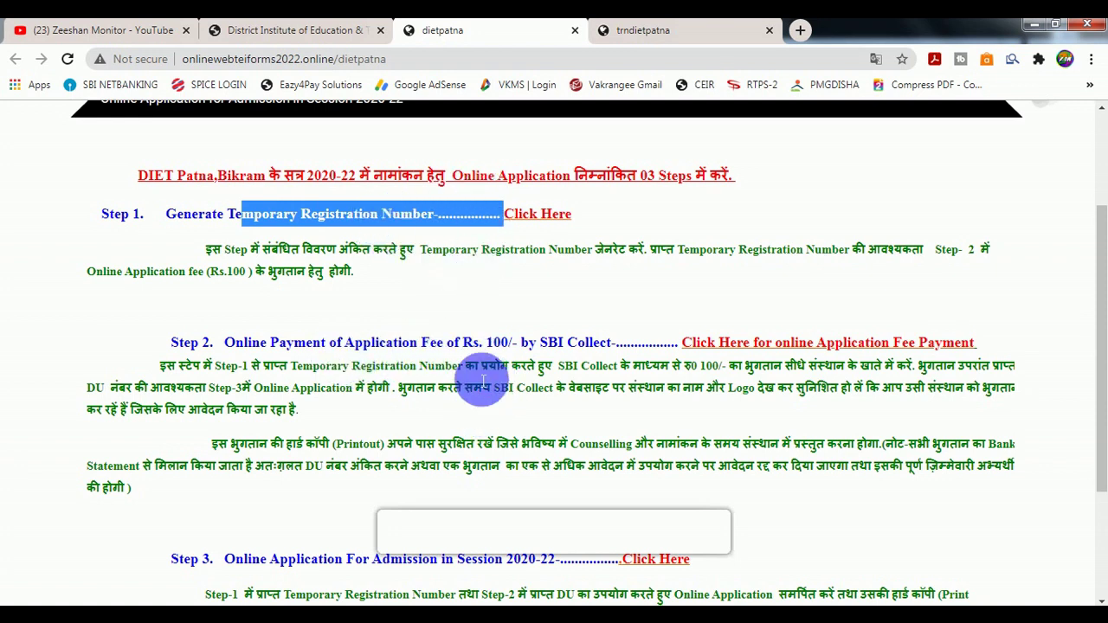
{"action": "left_click", "coordinate": [759, 344]}
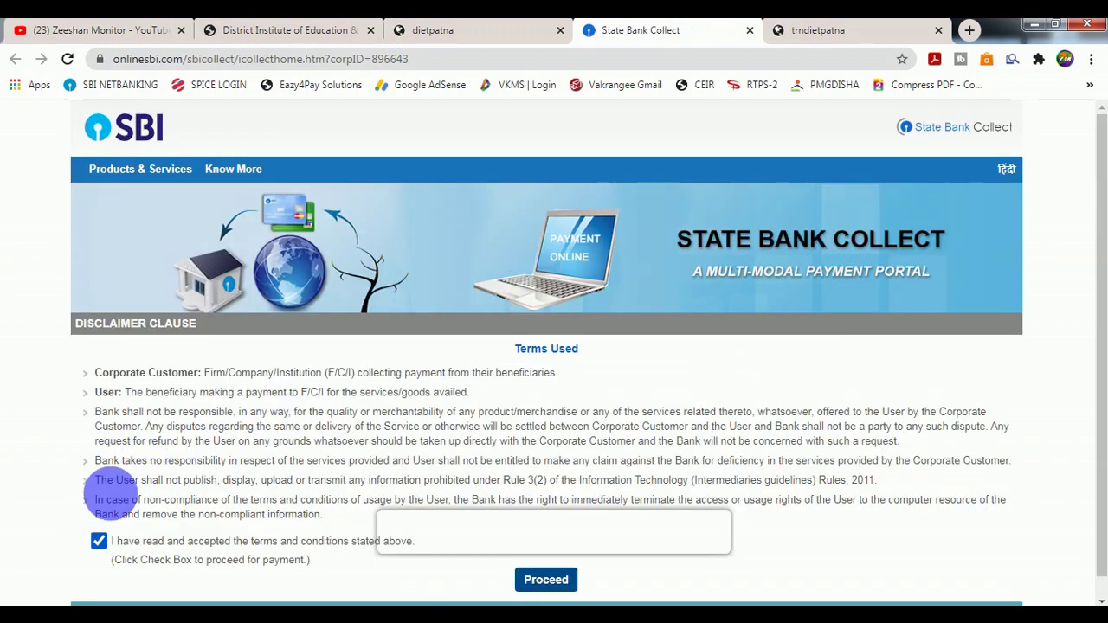
{"action": "left_click", "coordinate": [546, 582]}
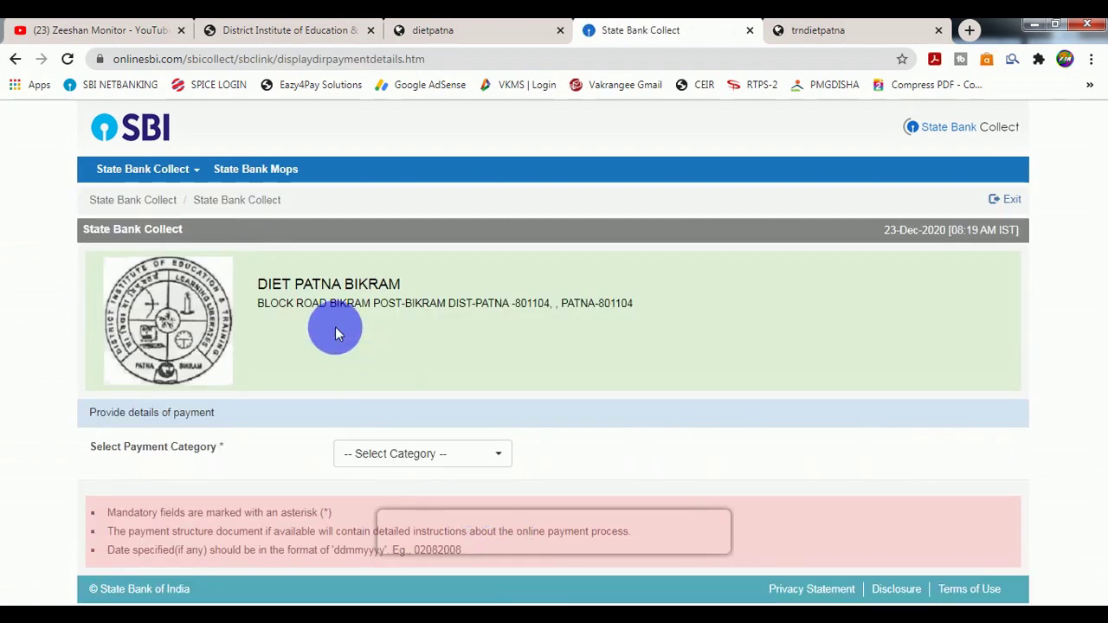
- Check that the payee is DIET PATNA BIKRAM and select APPLICATION FEE as the payment category
{"action": "left_click_drag", "start_coordinate": [262, 288], "coordinate": [494, 317]}
{"action": "left_click", "coordinate": [491, 322]}
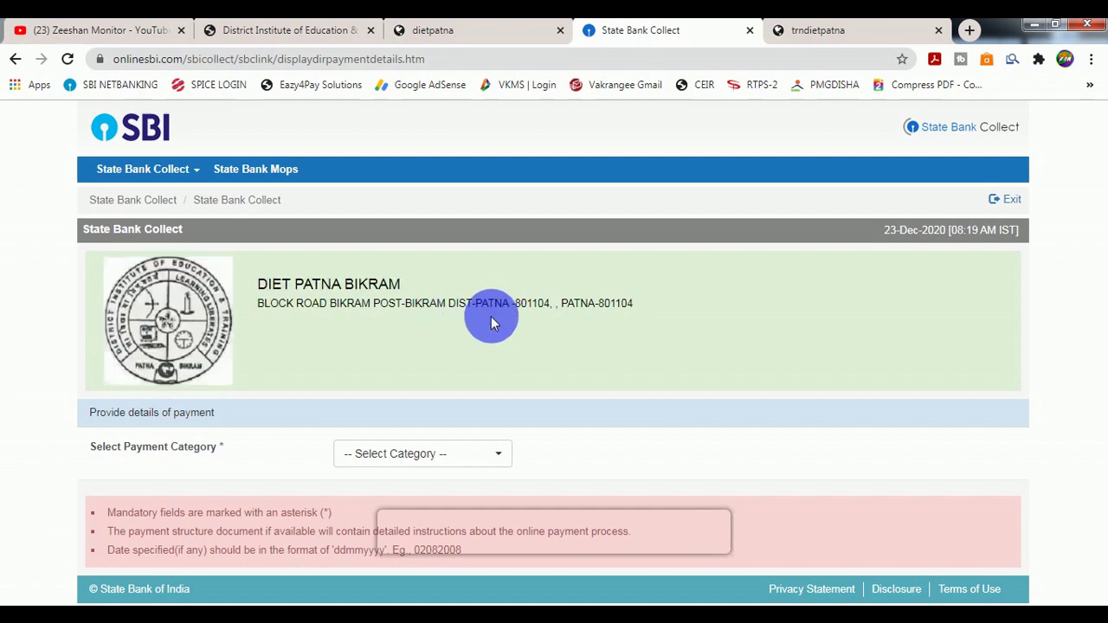
{"action": "left_click", "coordinate": [405, 457]}
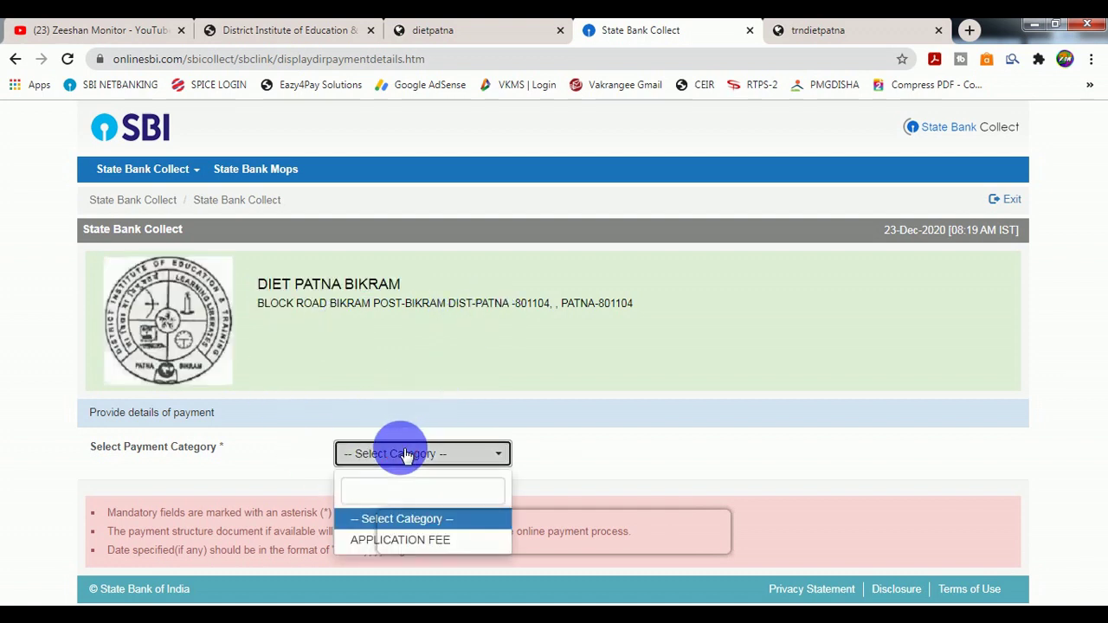
{"action": "left_click", "coordinate": [419, 541]}
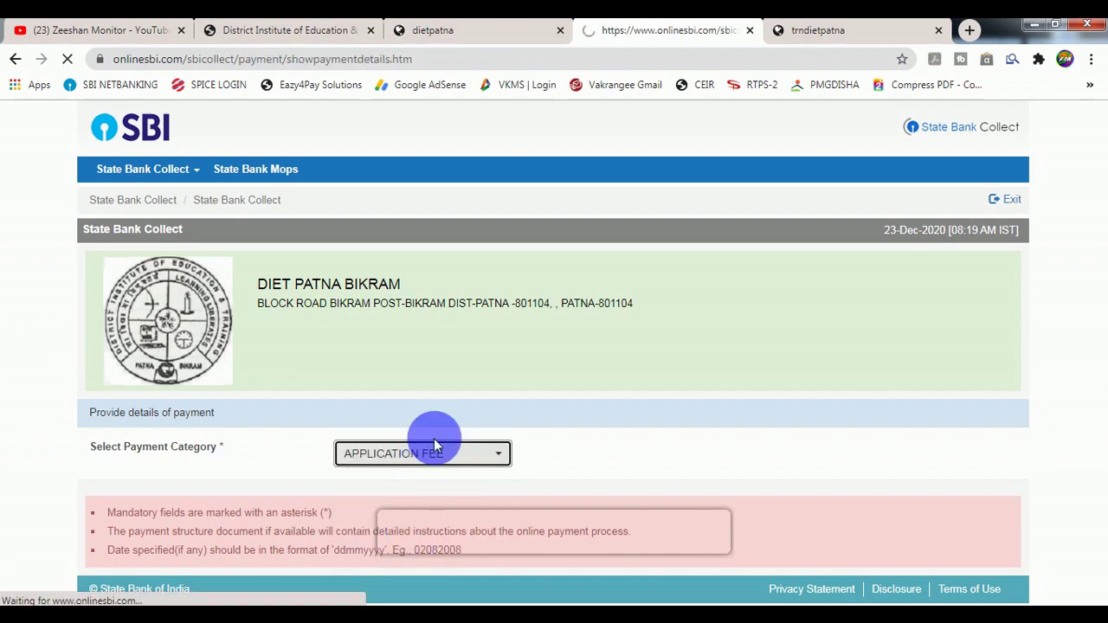
- Paste the copied temporary registration number into the TEMPORARY REG NO field of the payment form
{"action": "scroll", "coordinate": [450, 408], "scroll_direction": "down", "scroll_amount": 2}
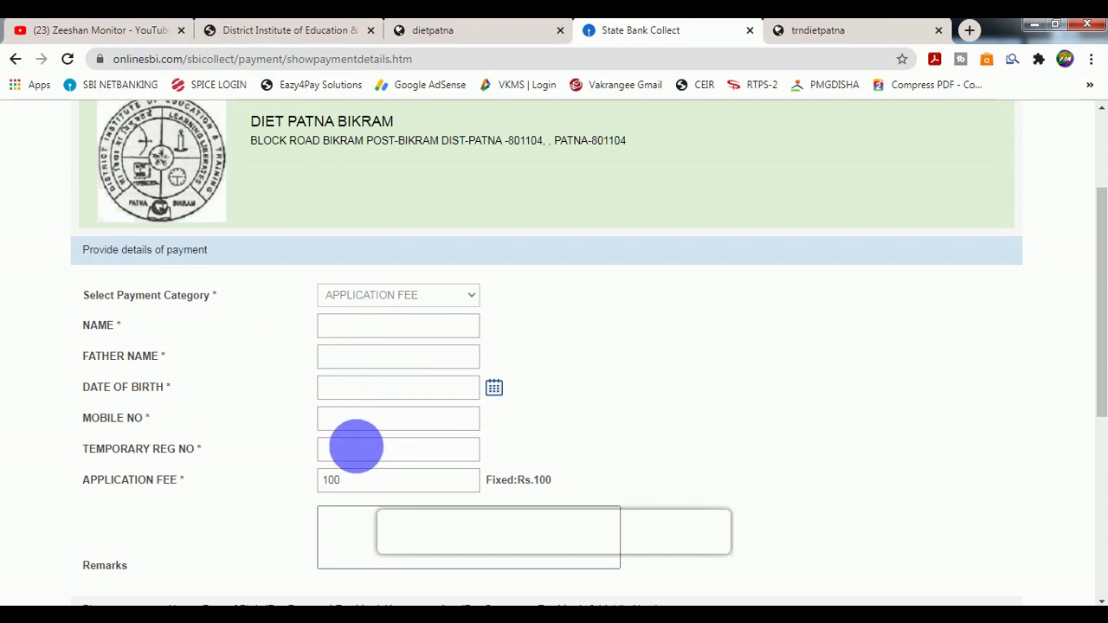
{"action": "left_click", "coordinate": [362, 456]}
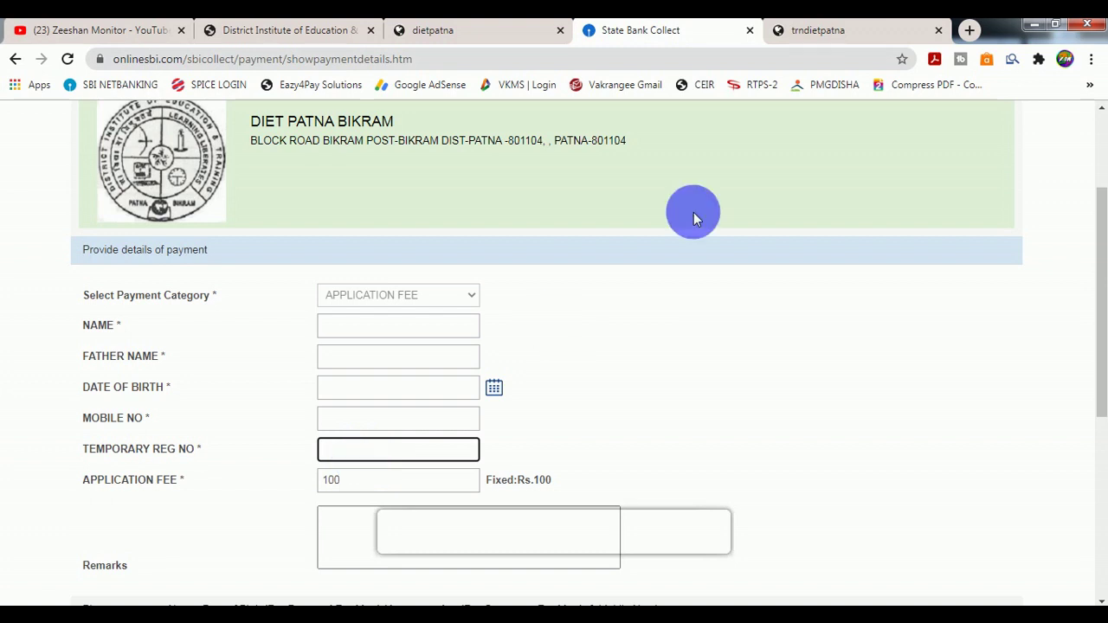
{"action": "left_click", "coordinate": [787, 29]}
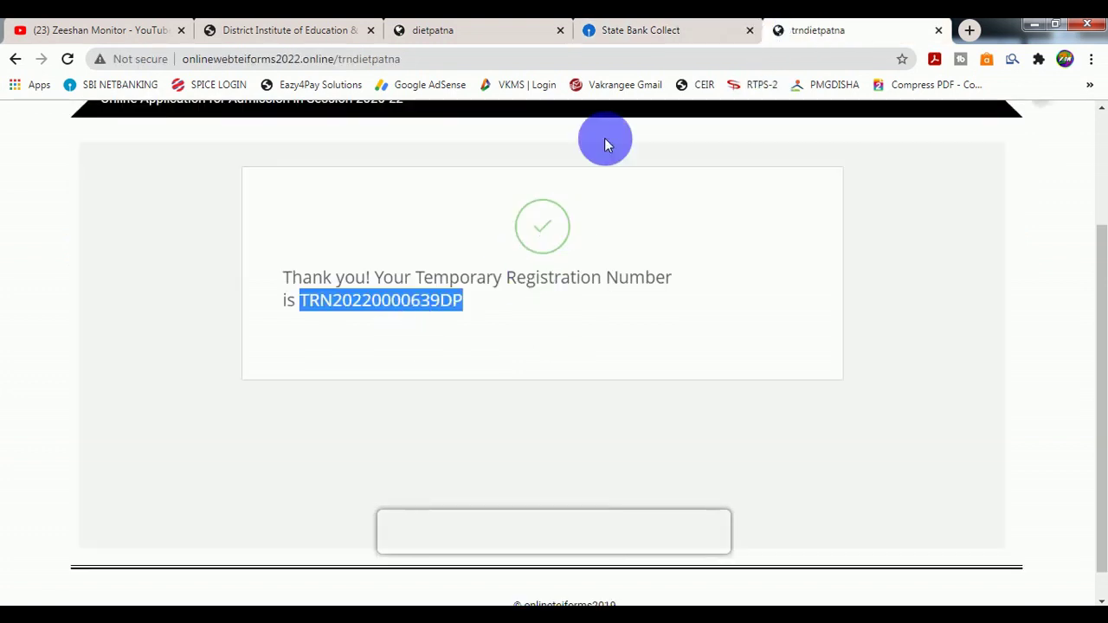
{"action": "left_click", "coordinate": [633, 33]}
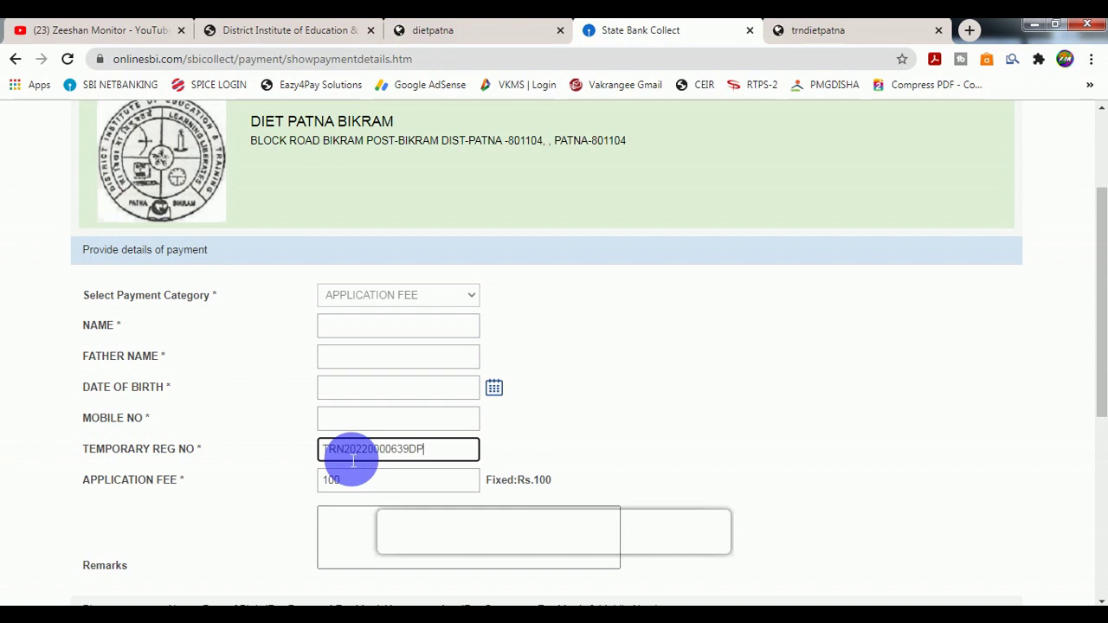
{"action": "left_click", "coordinate": [610, 440]}
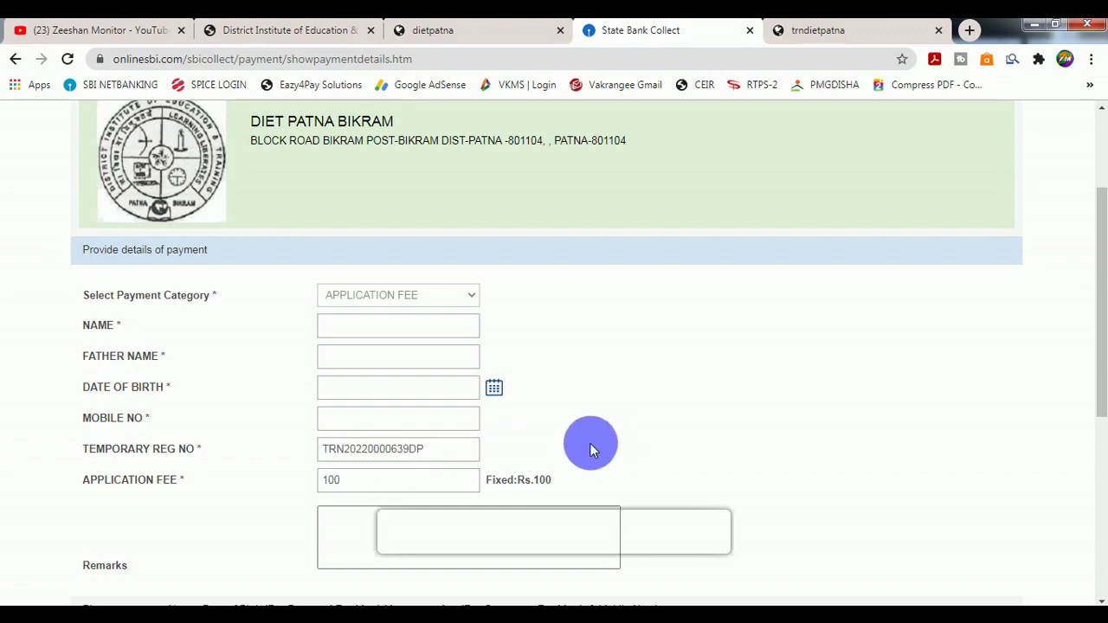
- Check the application fee, complete the remaining payer details and image text, and submit the payment form
{"action": "scroll", "coordinate": [582, 452], "scroll_direction": "down", "scroll_amount": 1}
{"action": "scroll", "coordinate": [582, 452], "scroll_direction": "down", "scroll_amount": 1}
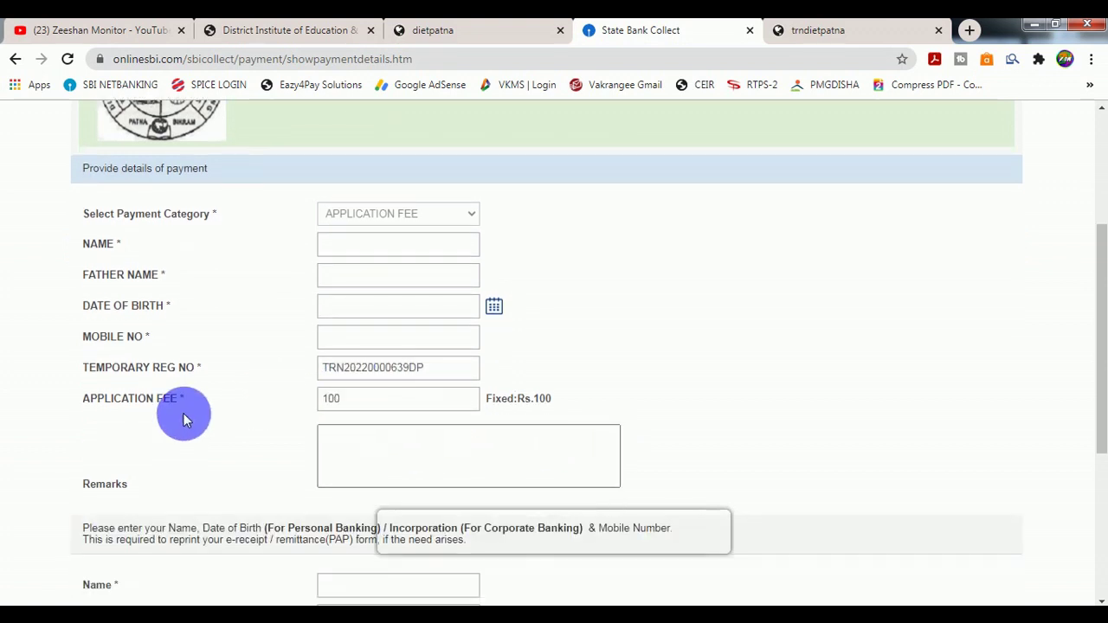
{"action": "double_click", "coordinate": [346, 403]}
{"action": "left_click", "coordinate": [375, 409]}
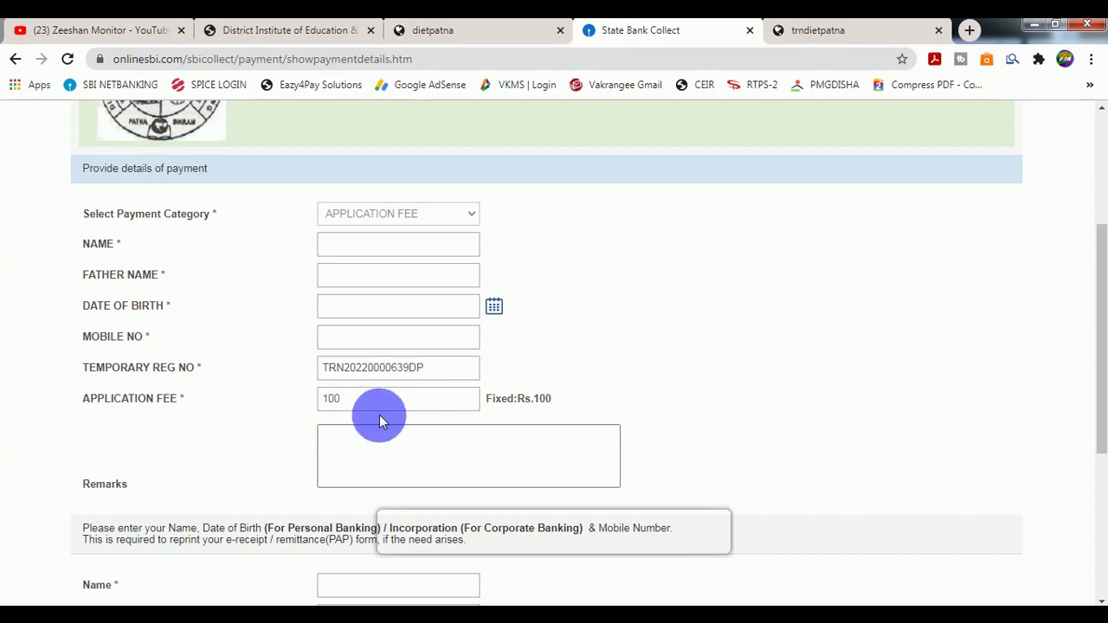
{"action": "double_click", "coordinate": [346, 403]}
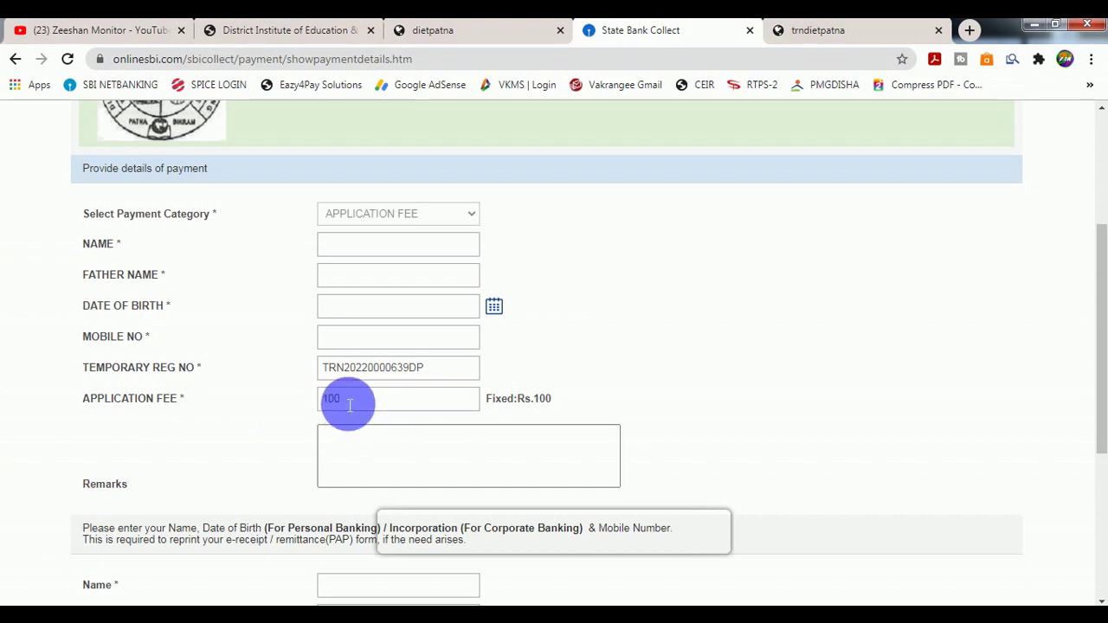
{"action": "scroll", "coordinate": [349, 403], "scroll_direction": "down", "scroll_amount": 2}
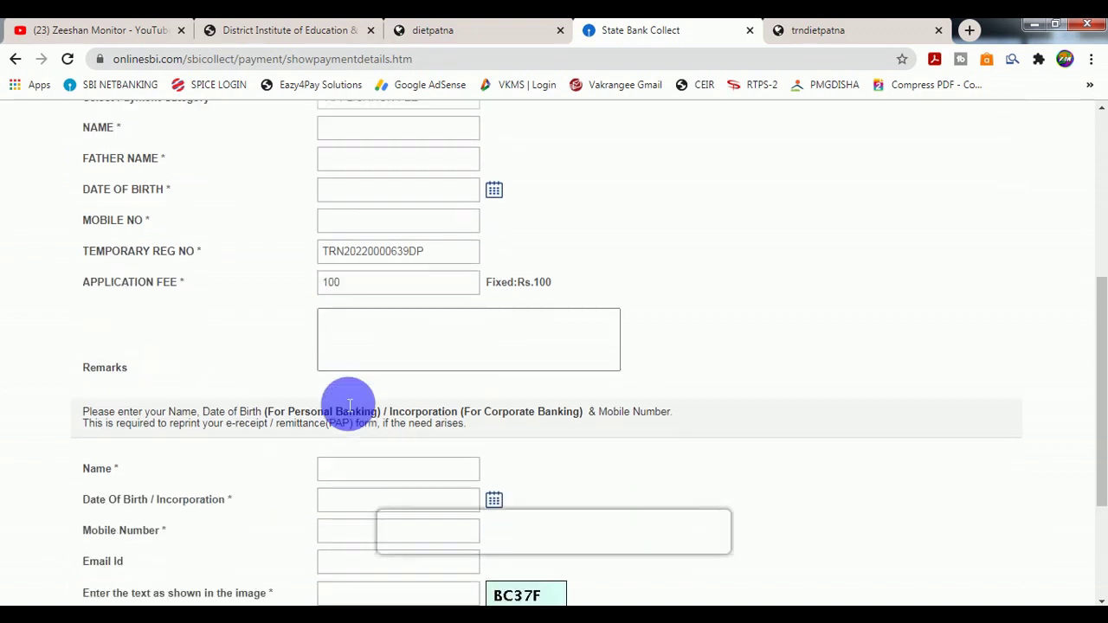
{"action": "left_click", "coordinate": [347, 433]}
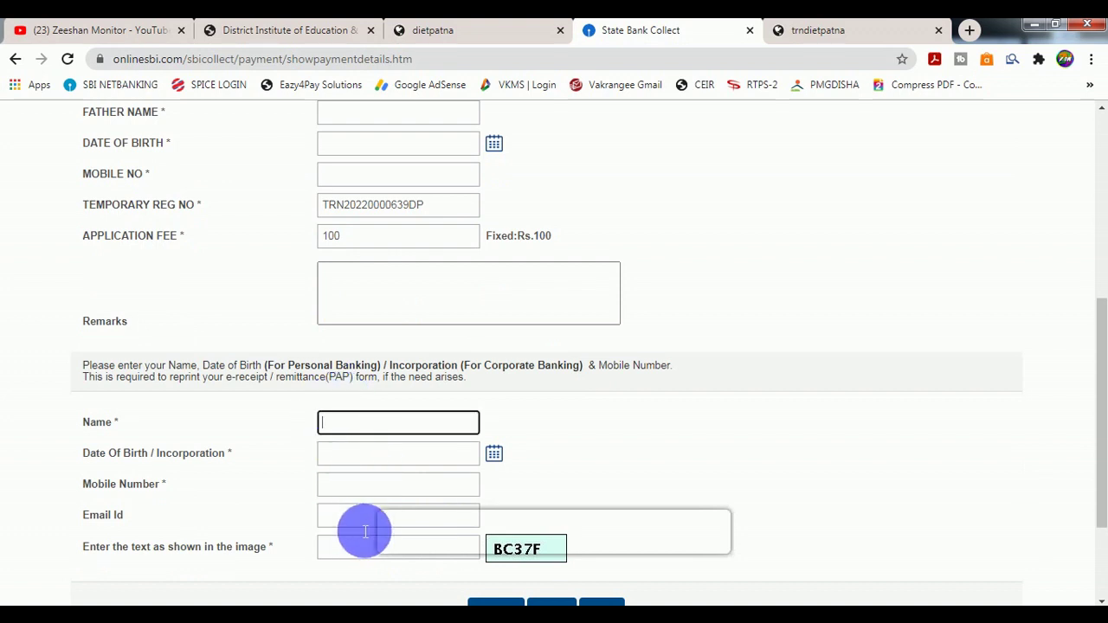
{"action": "scroll", "coordinate": [365, 532], "scroll_direction": "down", "scroll_amount": 1}
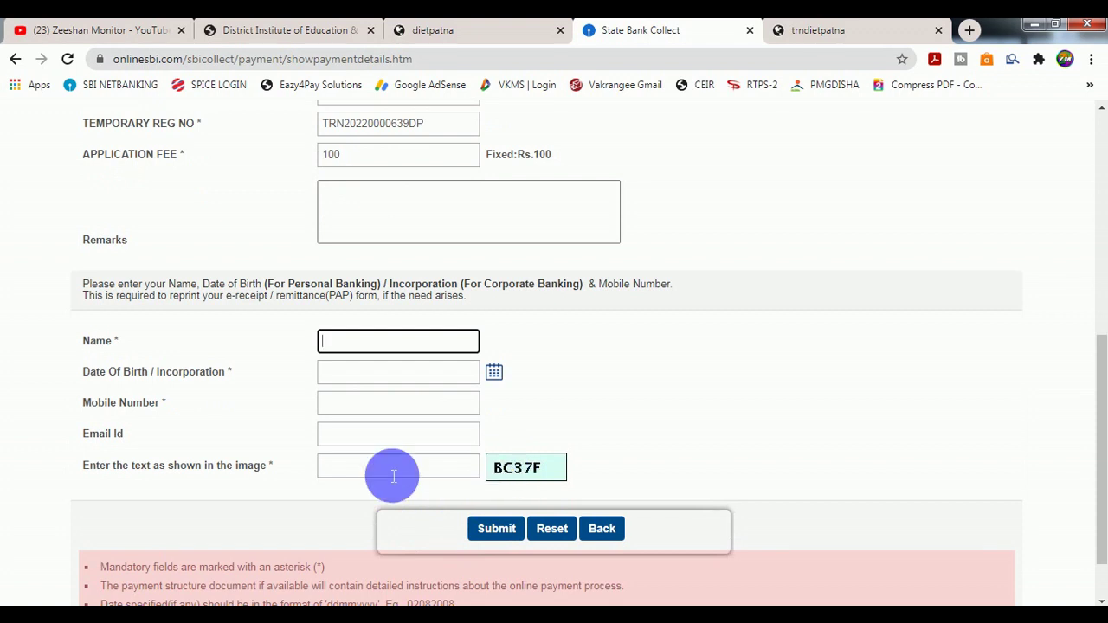
{"action": "left_click", "coordinate": [491, 538]}
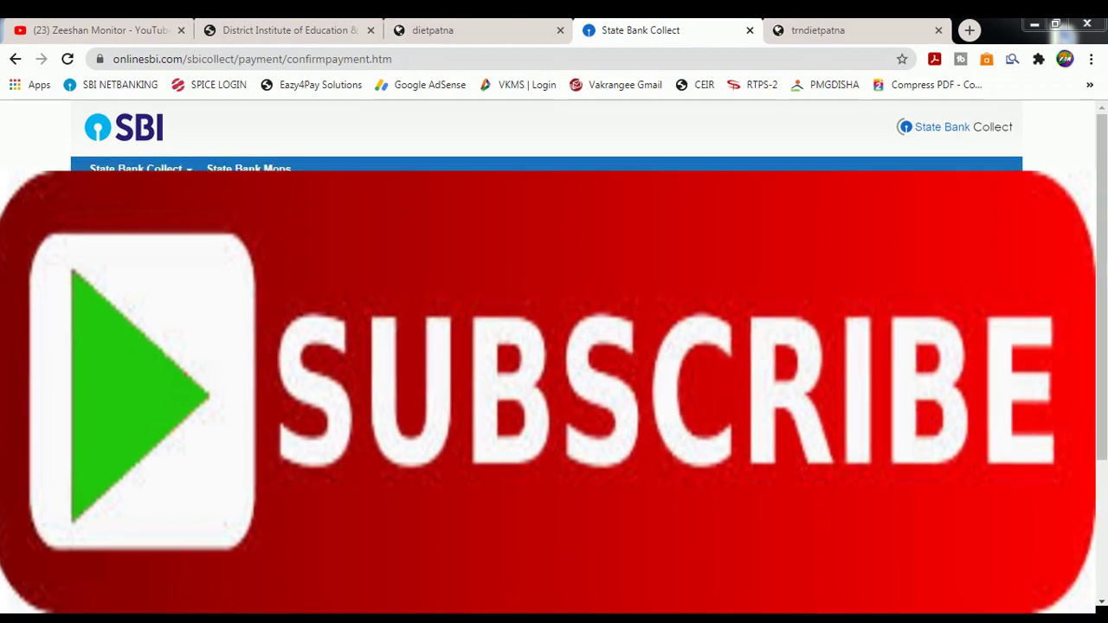
- Confirm the payment details and choose UPI from the available payment modes
{"action": "scroll", "coordinate": [554, 346], "scroll_direction": "down", "scroll_amount": 5}
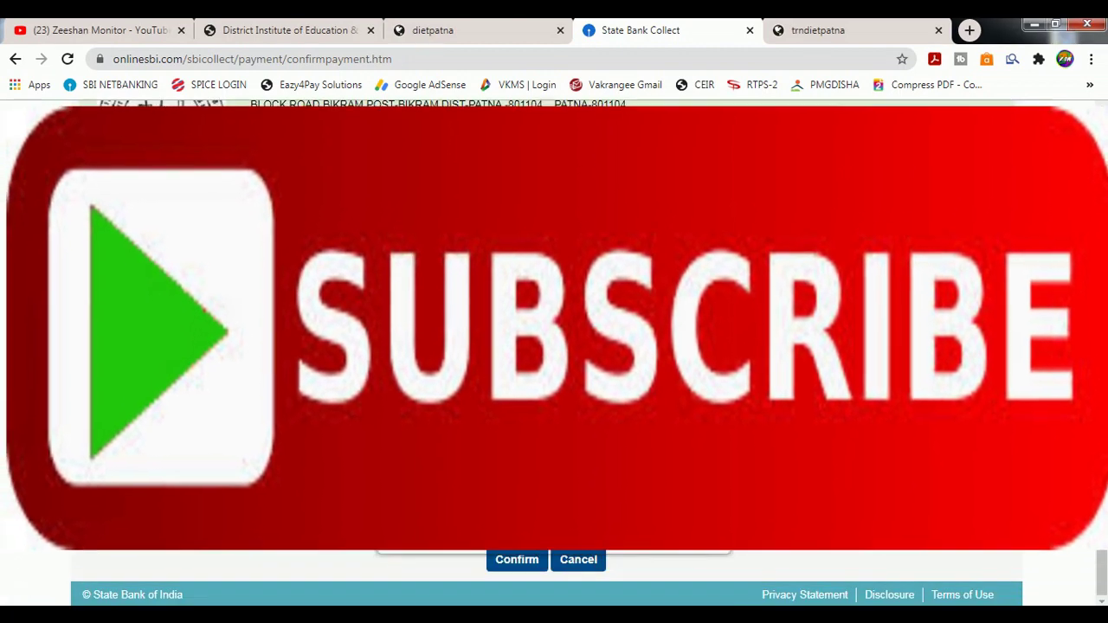
{"action": "left_click", "coordinate": [524, 565]}
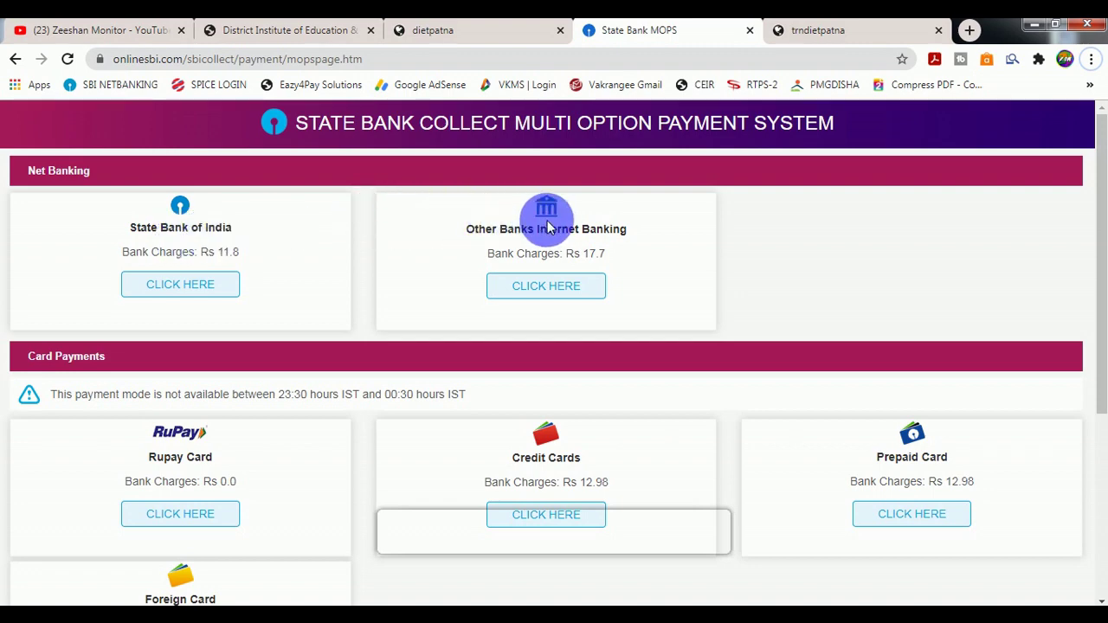
{"action": "scroll", "coordinate": [597, 260], "scroll_direction": "down", "scroll_amount": 1}
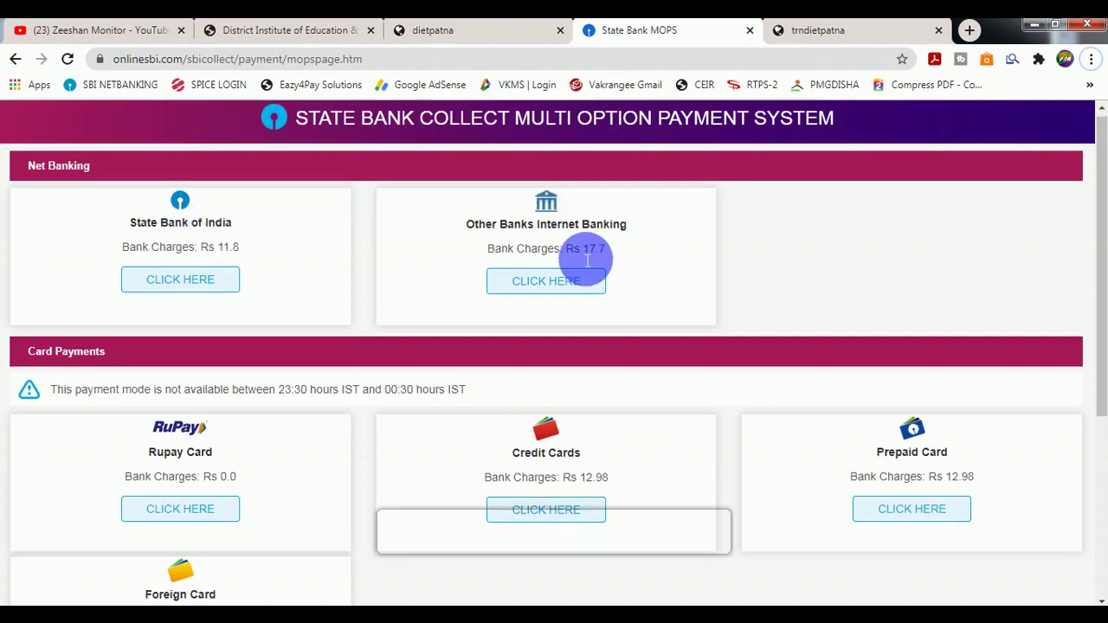
{"action": "scroll", "coordinate": [587, 259], "scroll_direction": "down", "scroll_amount": 1}
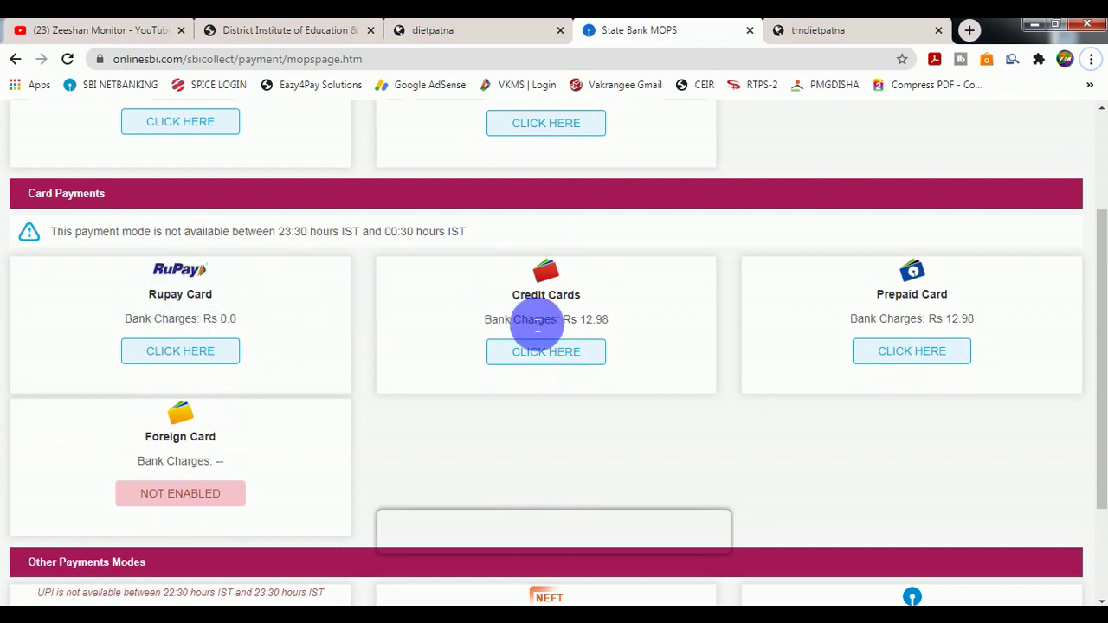
{"action": "scroll", "coordinate": [545, 325], "scroll_direction": "down", "scroll_amount": 2}
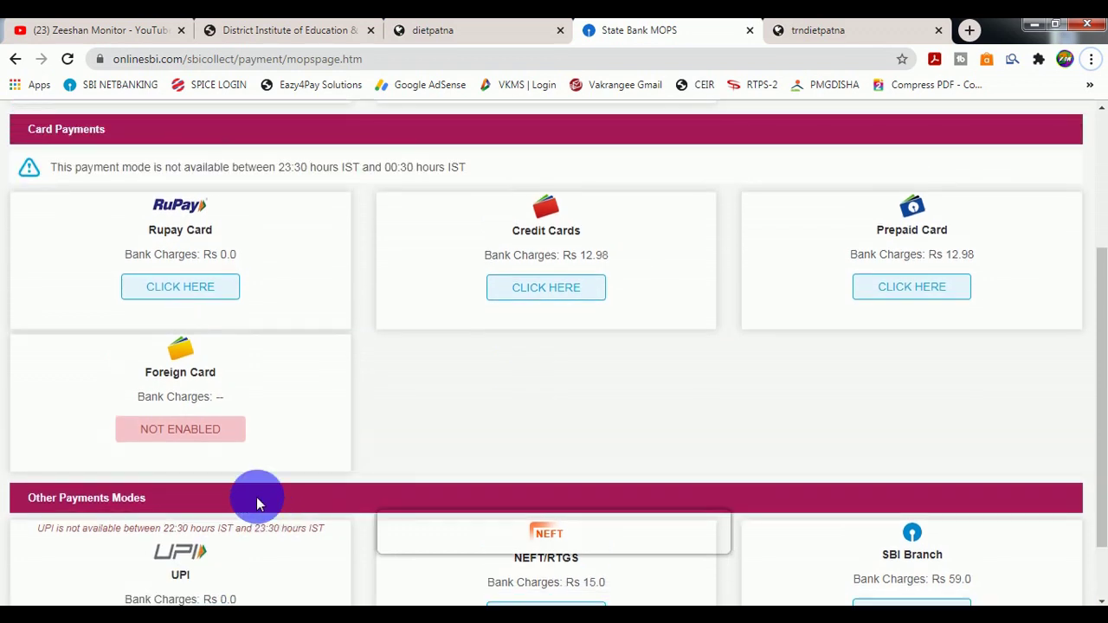
{"action": "left_click", "coordinate": [186, 552]}
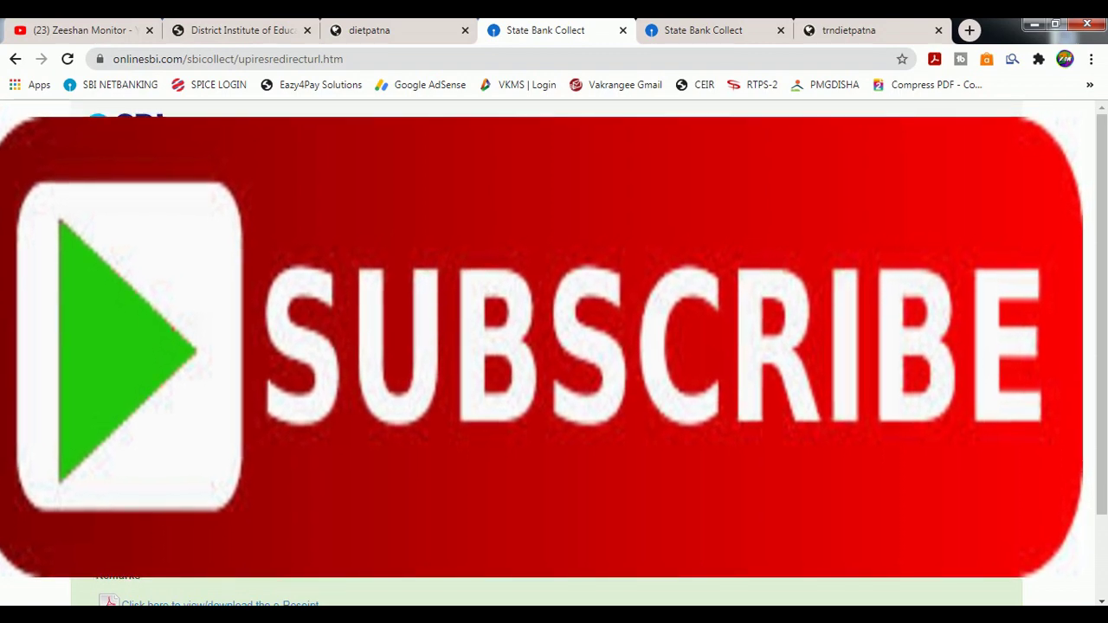
- Return to the DIET Patna admission instructions, review Steps 1 and 2, and open the Step 3 online application form
{"action": "key", "text": "ctrl+Page_Up"}
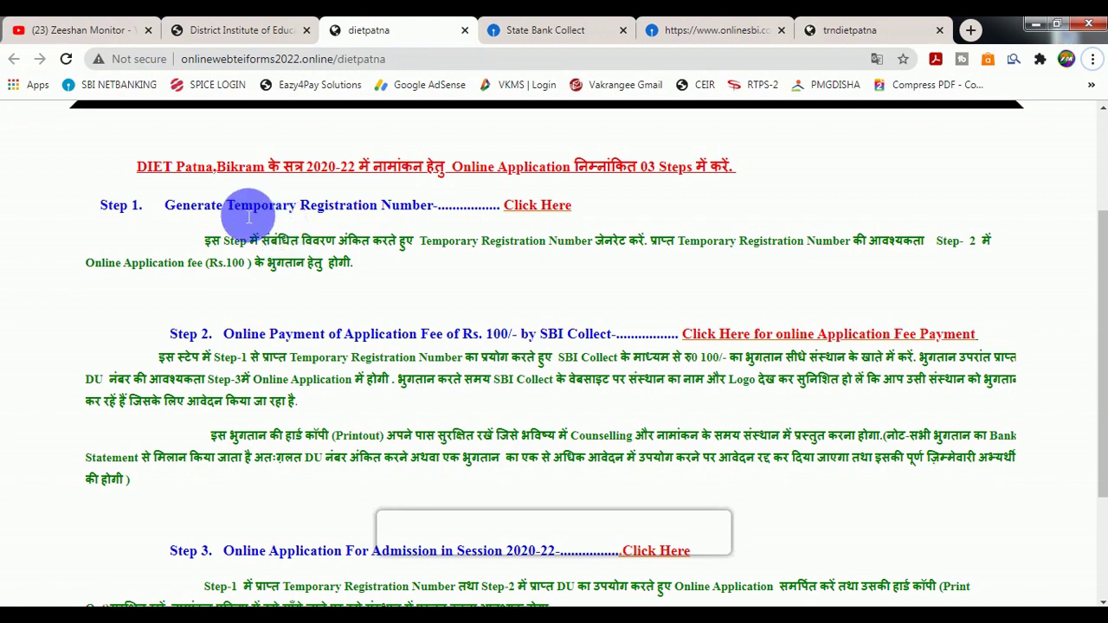
{"action": "left_click_drag", "start_coordinate": [233, 214], "coordinate": [475, 227]}
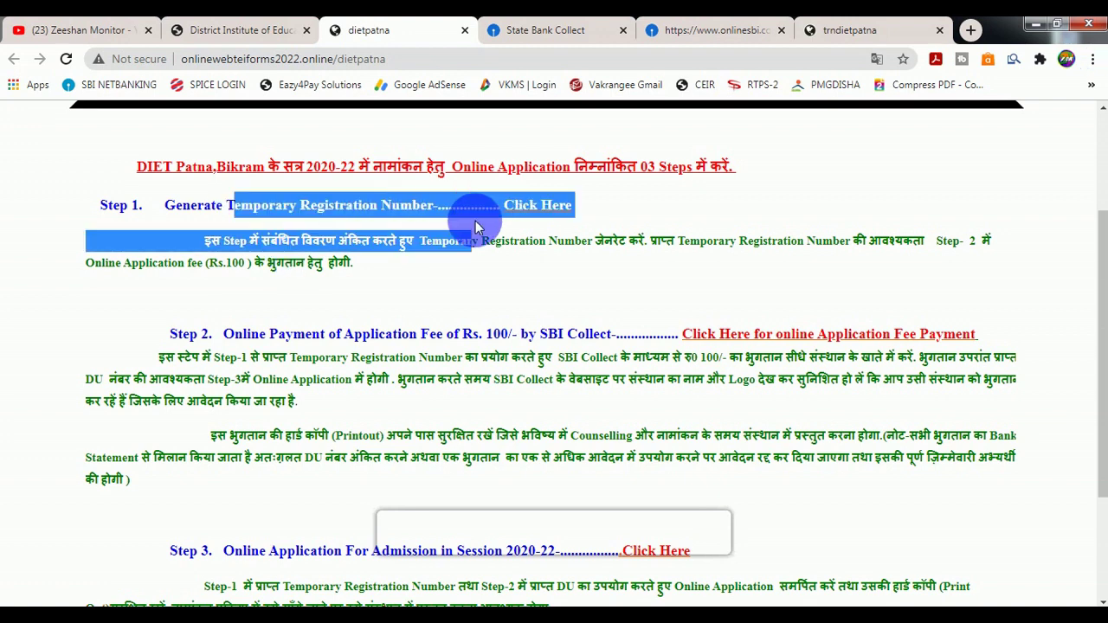
{"action": "left_click", "coordinate": [357, 343]}
{"action": "left_click_drag", "start_coordinate": [343, 336], "coordinate": [571, 359]}
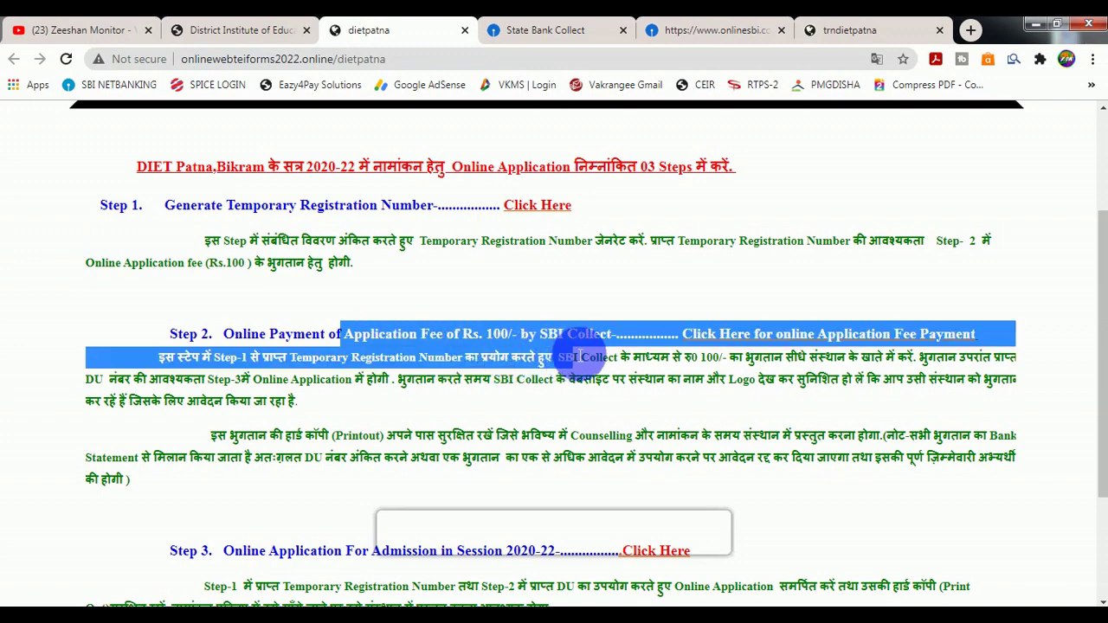
{"action": "scroll", "coordinate": [507, 302], "scroll_direction": "down", "scroll_amount": 2}
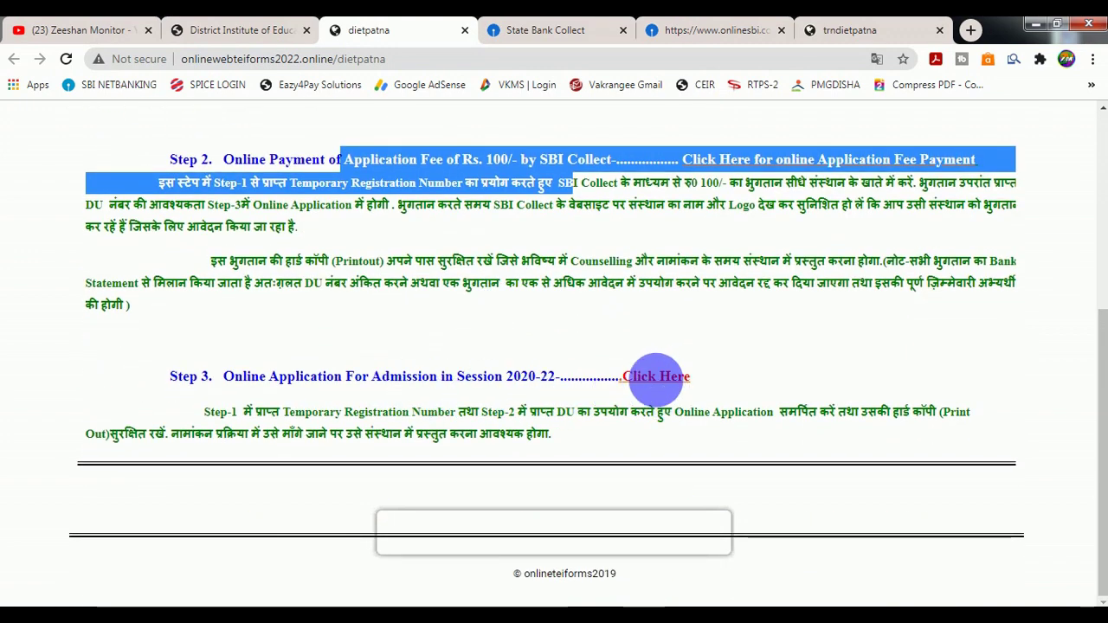
{"action": "left_click", "coordinate": [655, 376]}
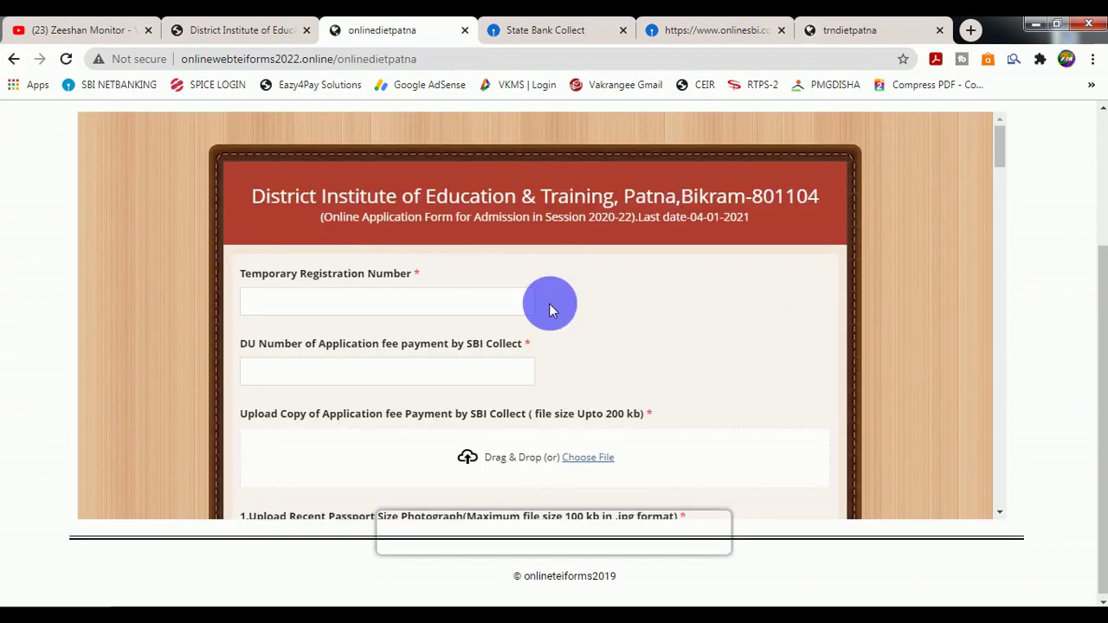
- Locate the temporary registration number on its own page and check the form's registration number and DU number fields
{"action": "left_click", "coordinate": [354, 303]}
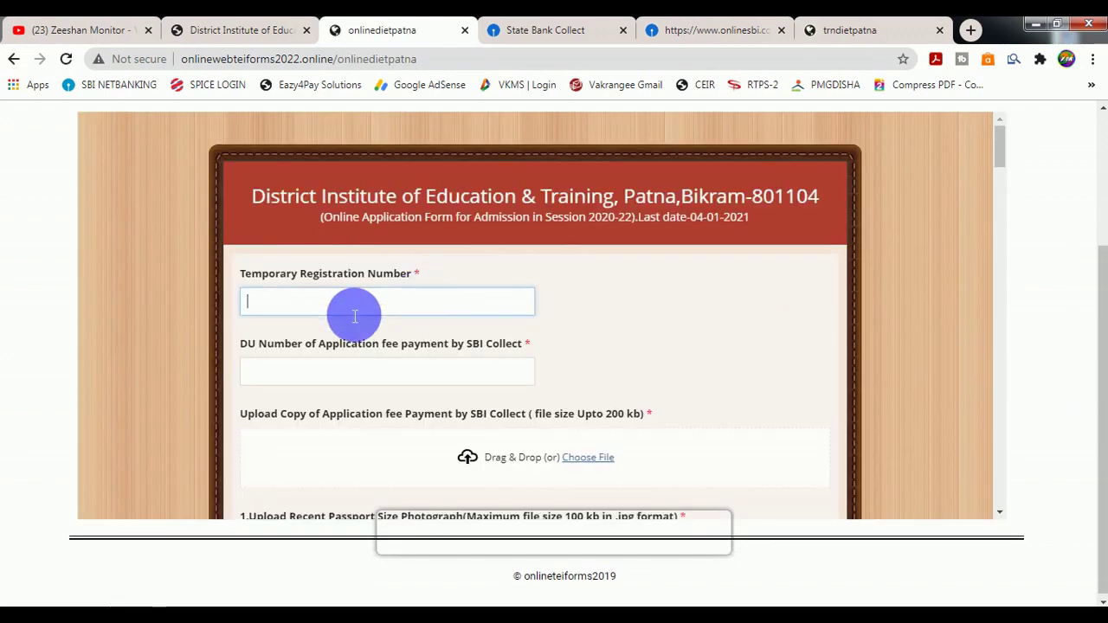
{"action": "left_click", "coordinate": [848, 31]}
{"action": "left_click_drag", "start_coordinate": [297, 301], "coordinate": [463, 320]}
{"action": "left_click", "coordinate": [389, 32]}
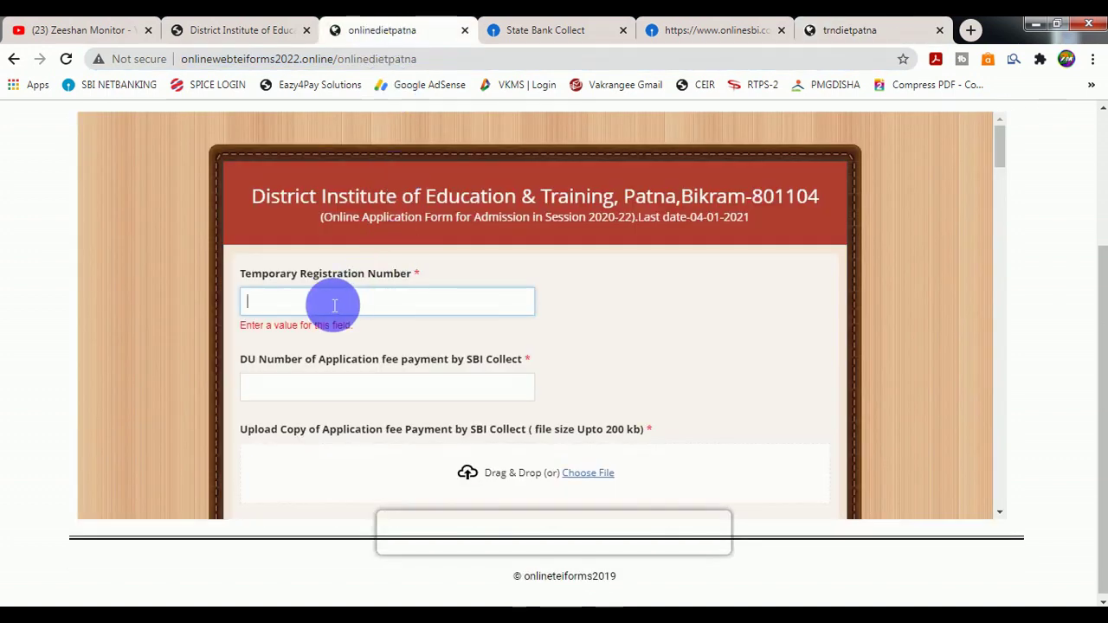
{"action": "left_click", "coordinate": [316, 398]}
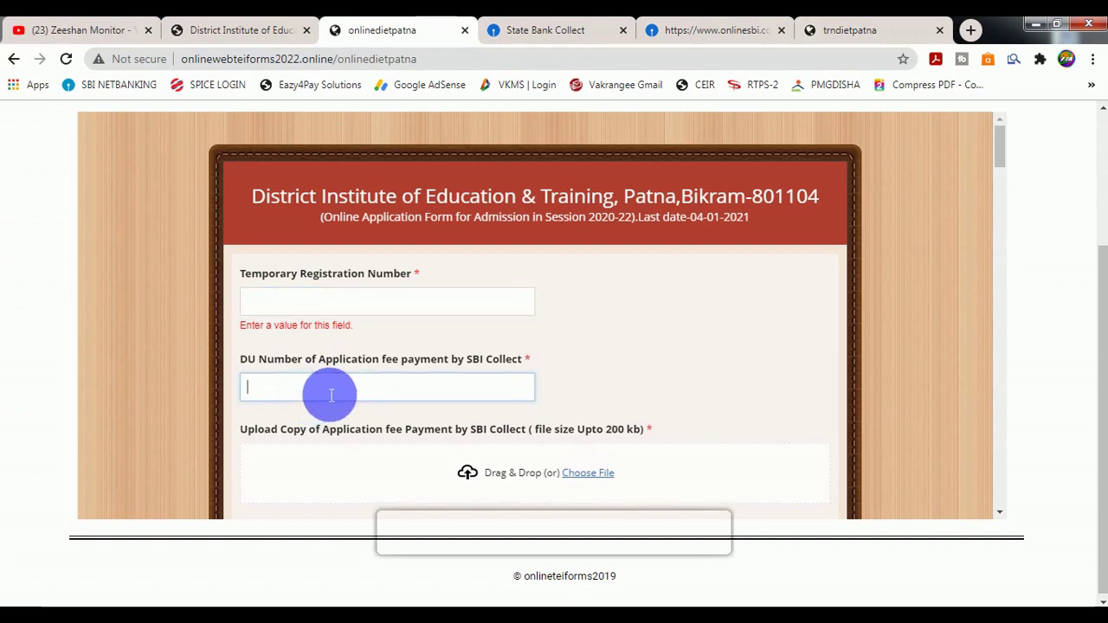
- Review the fee receipt and photograph upload requirements and choose Science as the Subject/Faculty
{"action": "scroll", "coordinate": [331, 394], "scroll_direction": "down", "scroll_amount": 1}
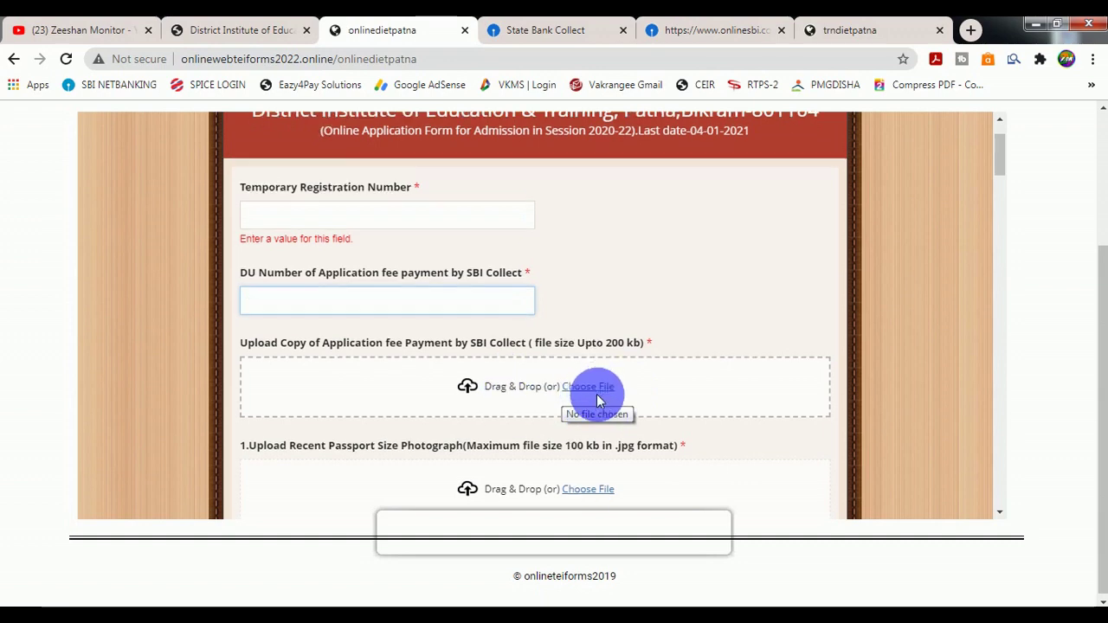
{"action": "scroll", "coordinate": [594, 394], "scroll_direction": "down", "scroll_amount": 1}
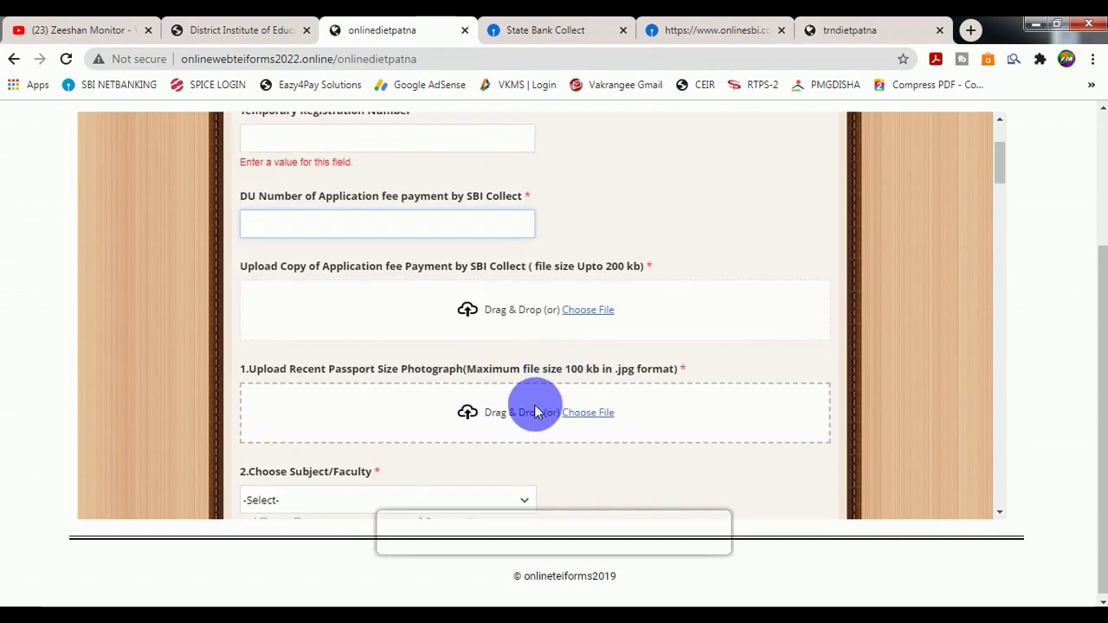
{"action": "scroll", "coordinate": [588, 408], "scroll_direction": "down", "scroll_amount": 1}
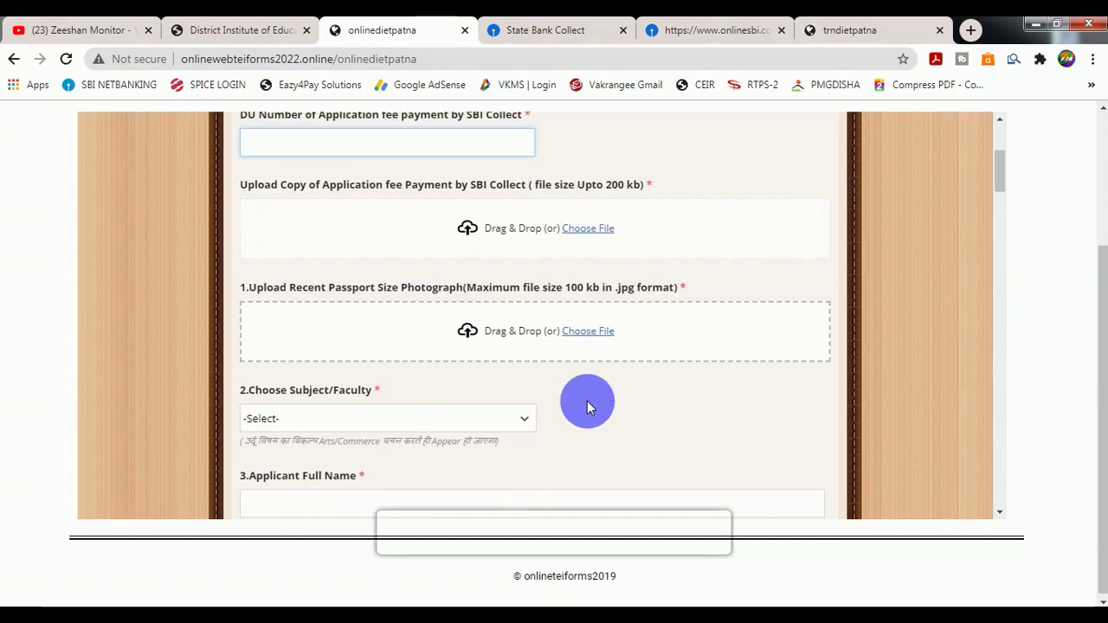
{"action": "scroll", "coordinate": [588, 331], "scroll_direction": "down", "scroll_amount": 1}
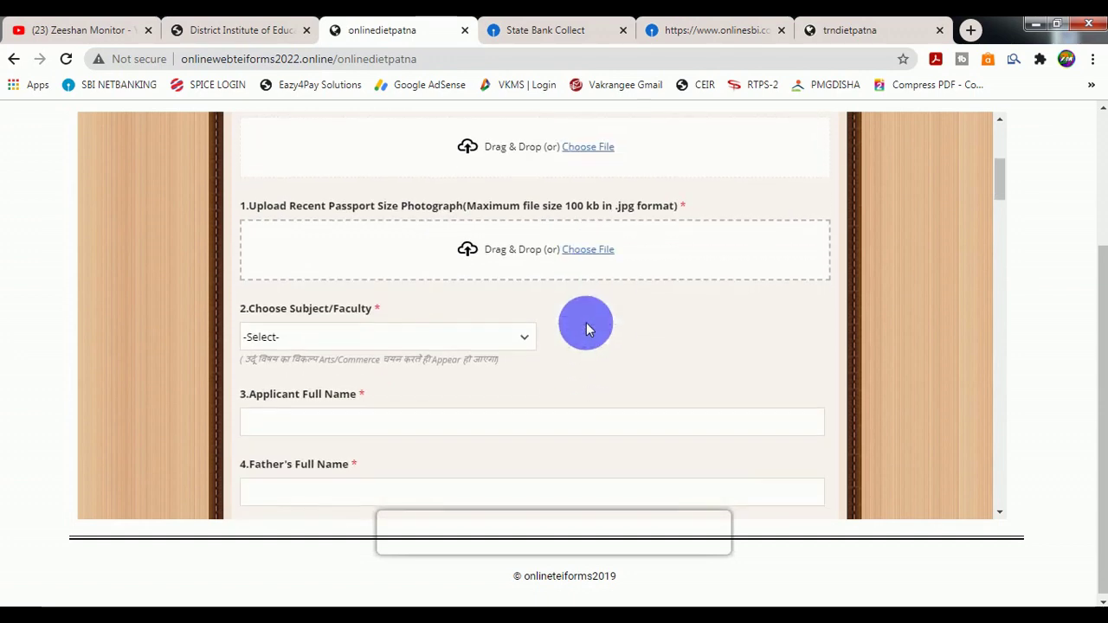
{"action": "left_click", "coordinate": [272, 337]}
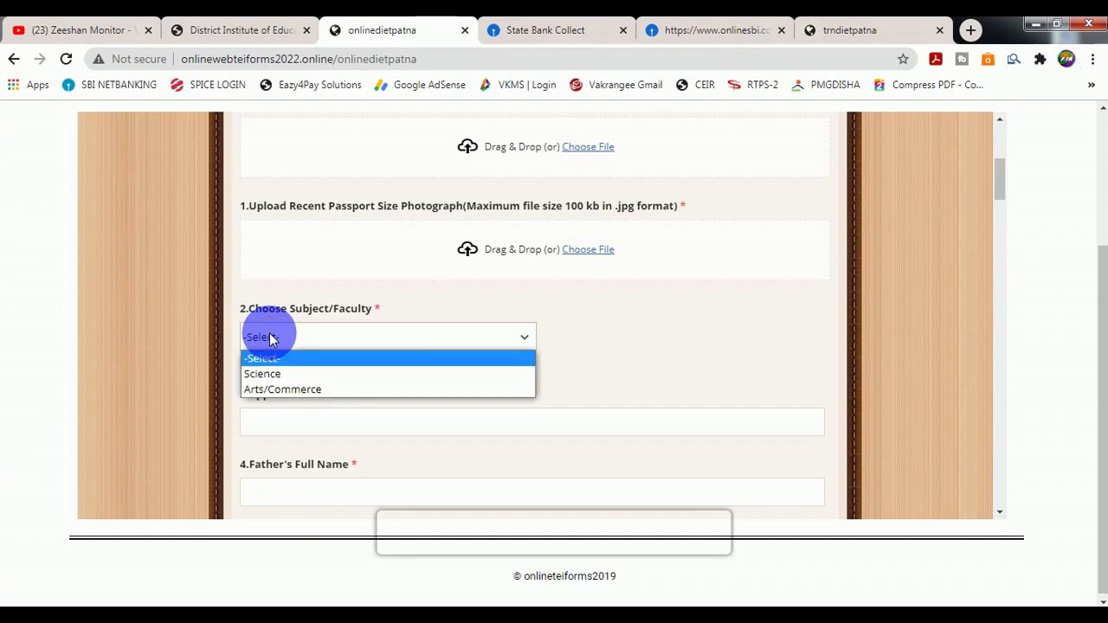
{"action": "left_click", "coordinate": [265, 377]}
- Examine the applicant, father's and mother's full name fields and the date of birth requirement
{"action": "scroll", "coordinate": [297, 366], "scroll_direction": "down", "scroll_amount": 1}
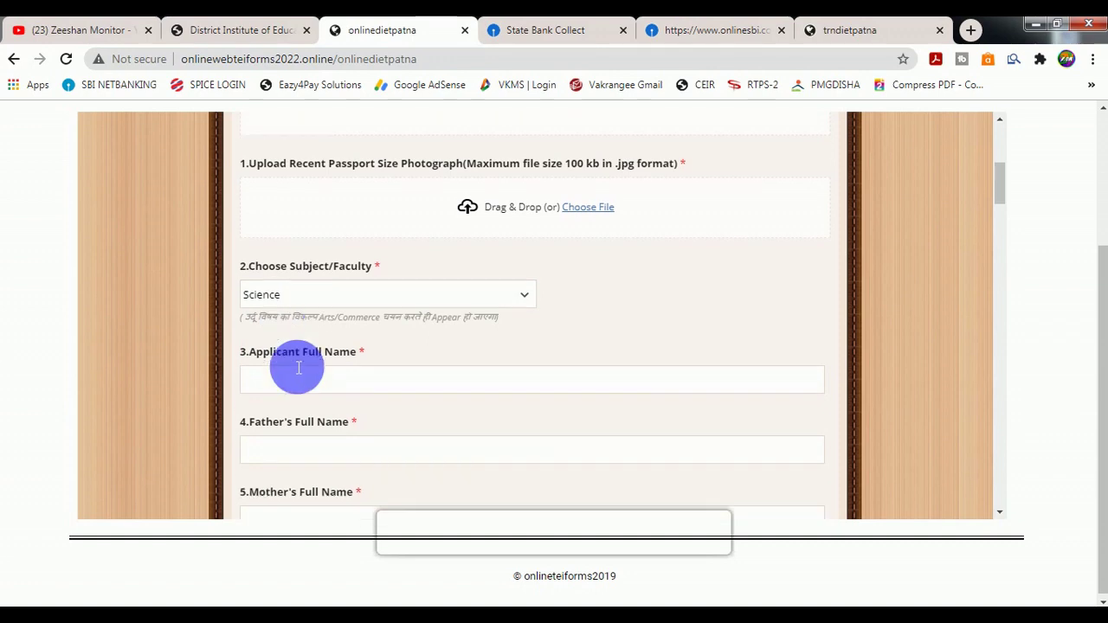
{"action": "scroll", "coordinate": [307, 343], "scroll_direction": "down", "scroll_amount": 1}
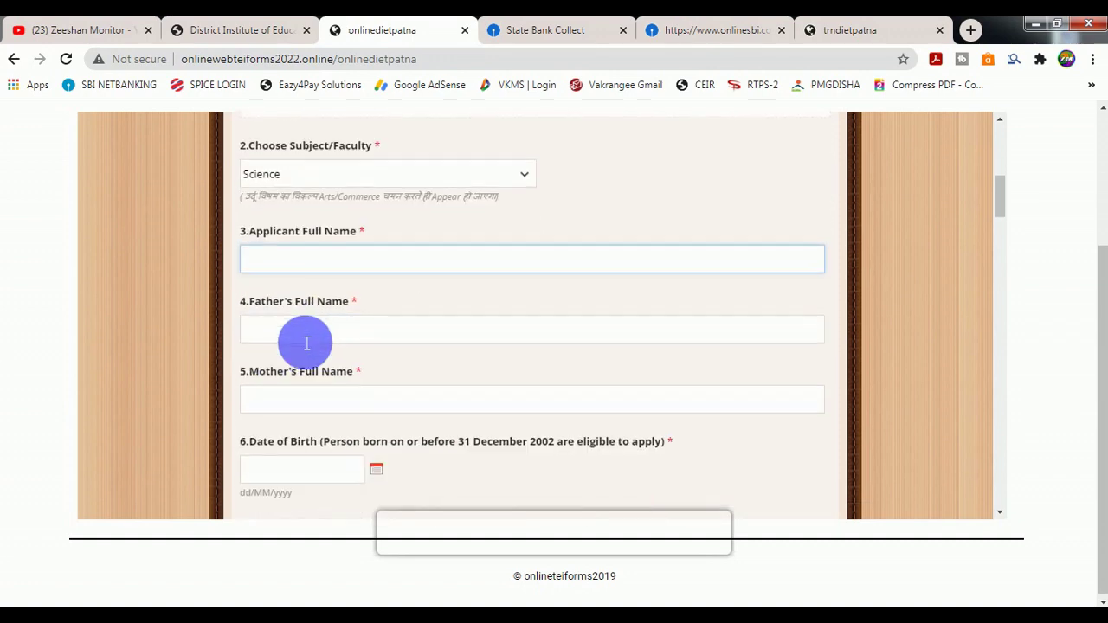
{"action": "left_click", "coordinate": [303, 328]}
{"action": "scroll", "coordinate": [302, 330], "scroll_direction": "down", "scroll_amount": 1}
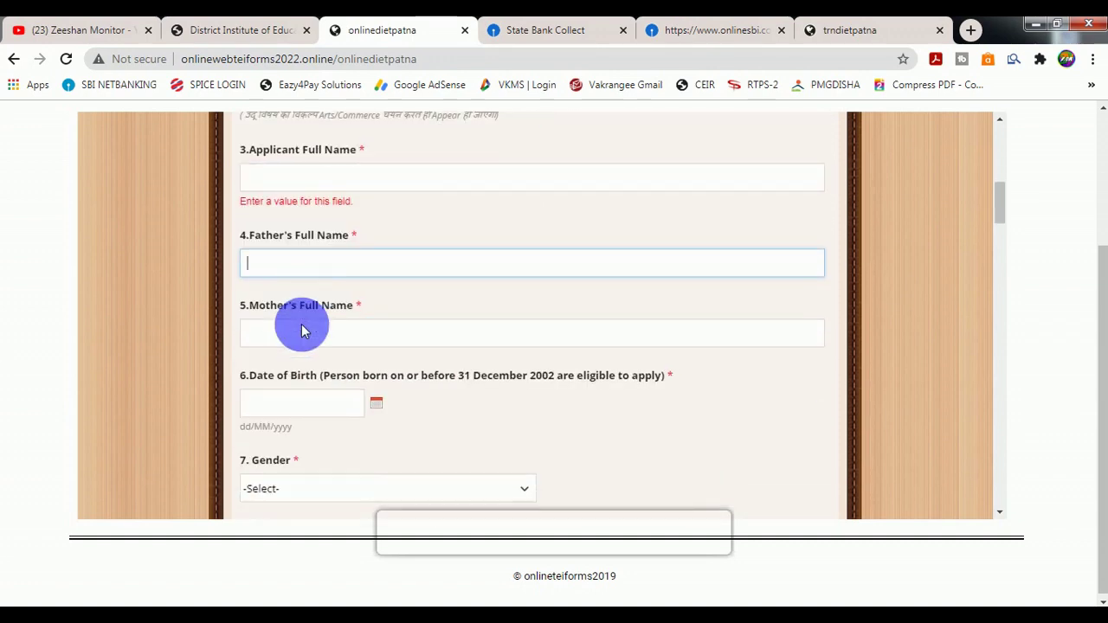
{"action": "left_click", "coordinate": [302, 330]}
{"action": "scroll", "coordinate": [302, 333], "scroll_direction": "down", "scroll_amount": 1}
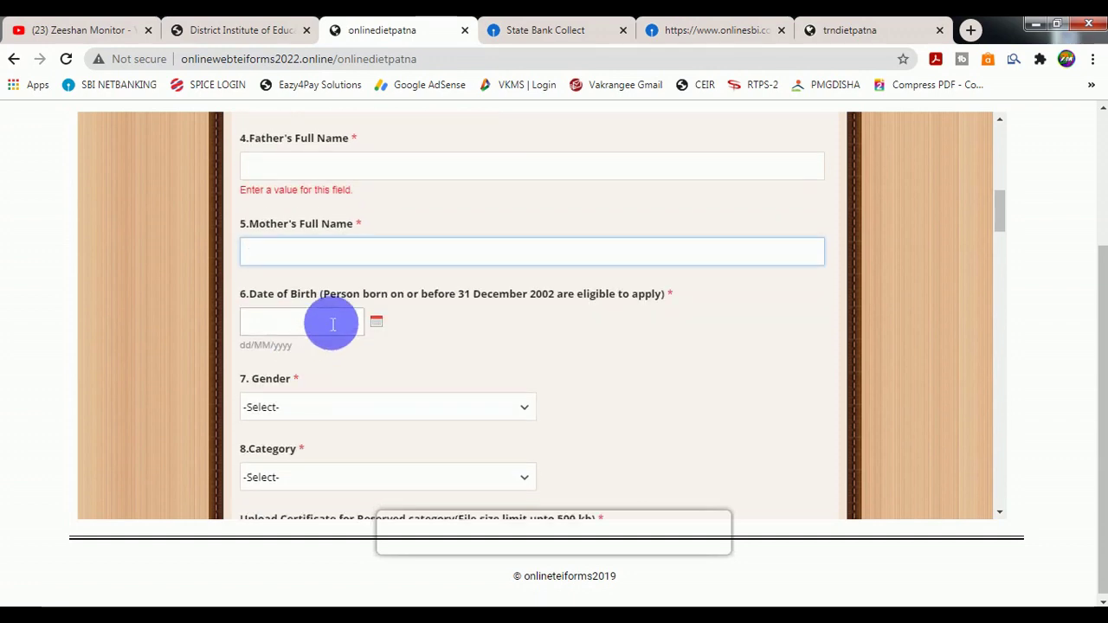
{"action": "scroll", "coordinate": [333, 323], "scroll_direction": "down", "scroll_amount": 1}
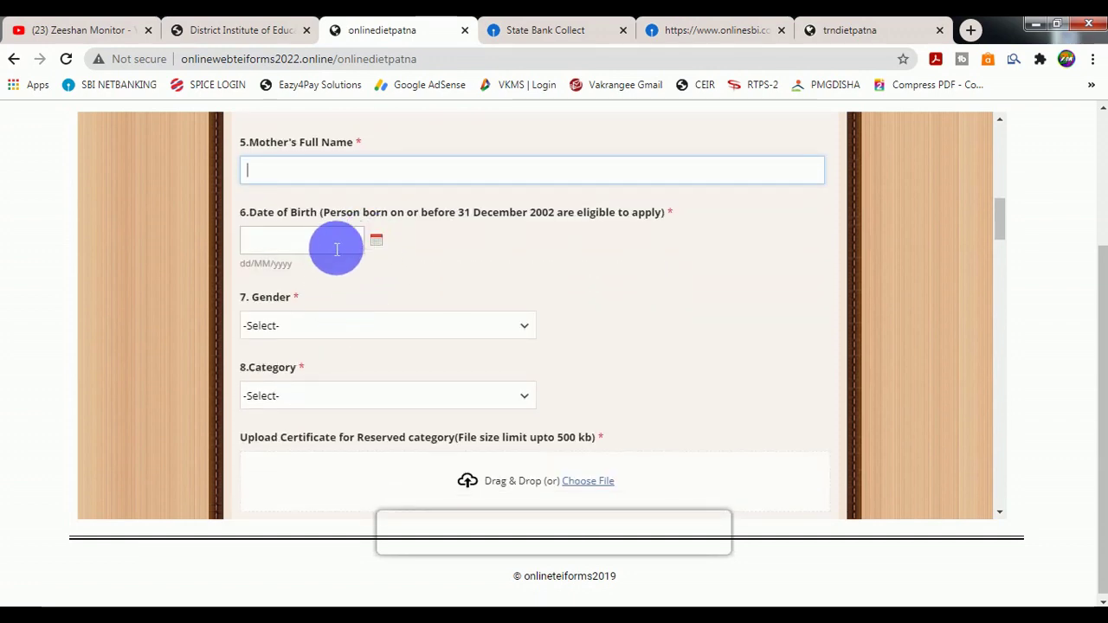
- Set Gender to Male and Category to EWS, checking the other category options
{"action": "scroll", "coordinate": [344, 268], "scroll_direction": "down", "scroll_amount": 1}
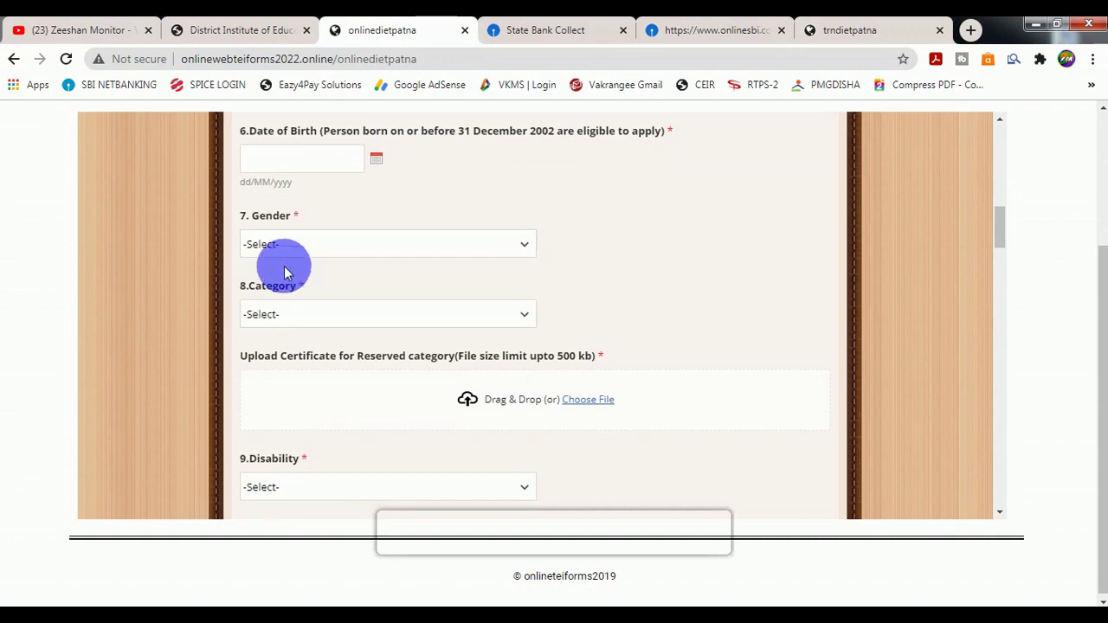
{"action": "left_click", "coordinate": [283, 252]}
{"action": "left_click", "coordinate": [277, 279]}
{"action": "left_click", "coordinate": [271, 313]}
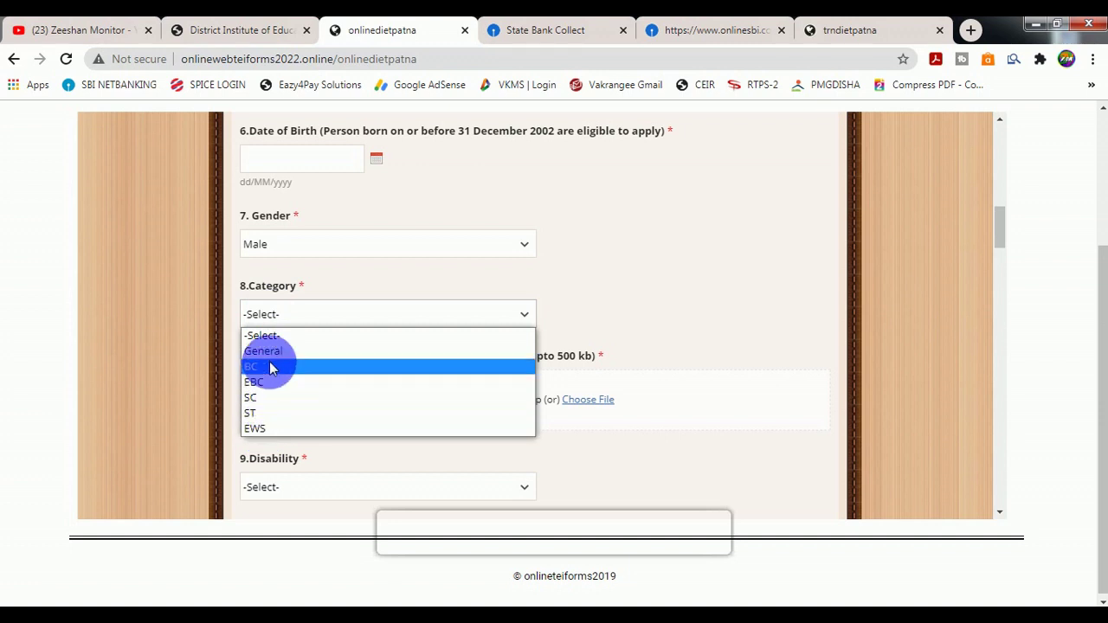
{"action": "left_click", "coordinate": [260, 428]}
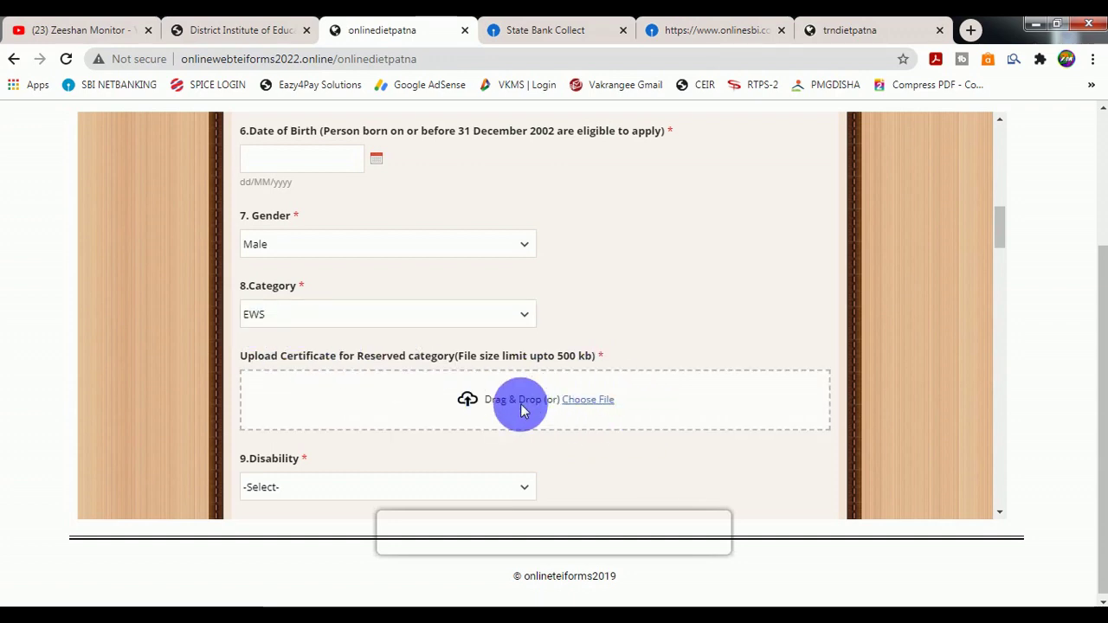
{"action": "left_click", "coordinate": [269, 313]}
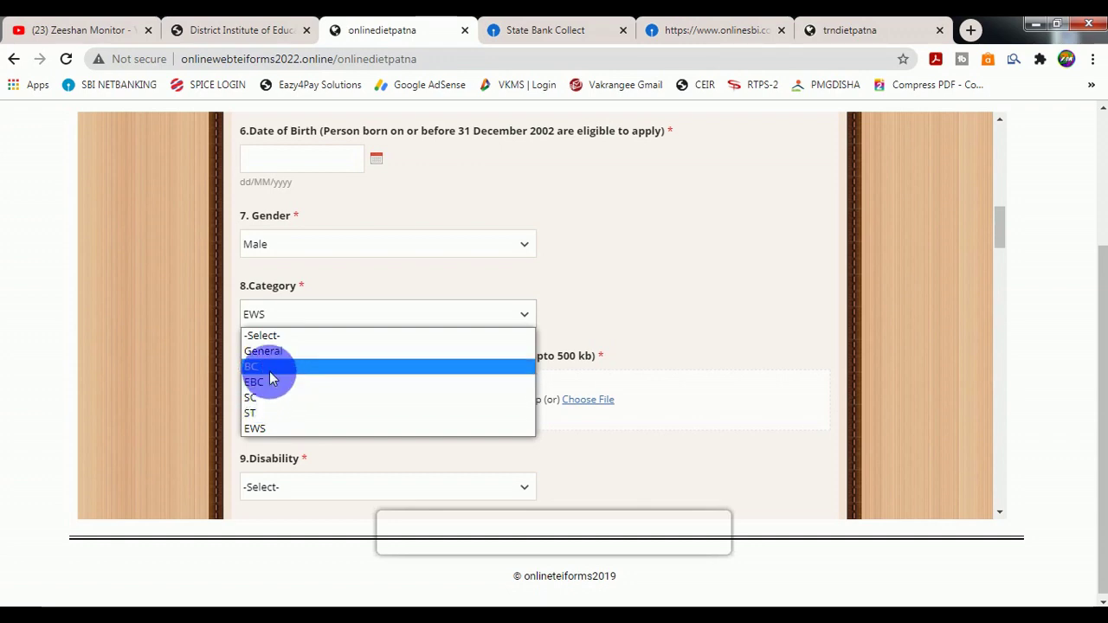
{"action": "left_click", "coordinate": [680, 346]}
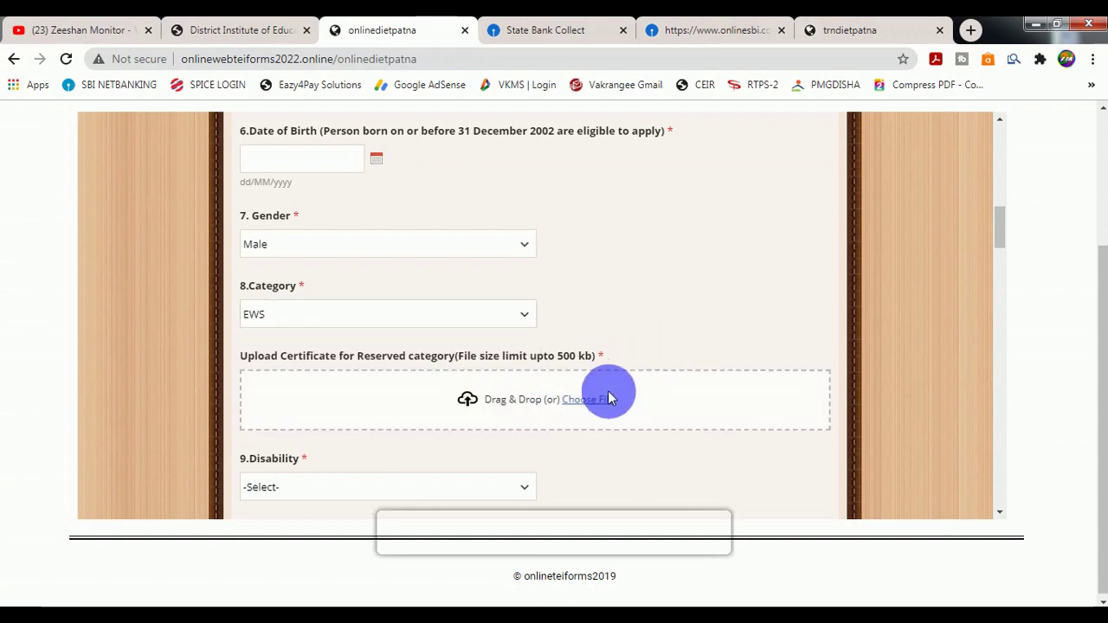
- Set Disability to None and answer Yes to being a permanent resident of Bihar
{"action": "scroll", "coordinate": [594, 407], "scroll_direction": "down", "scroll_amount": 1}
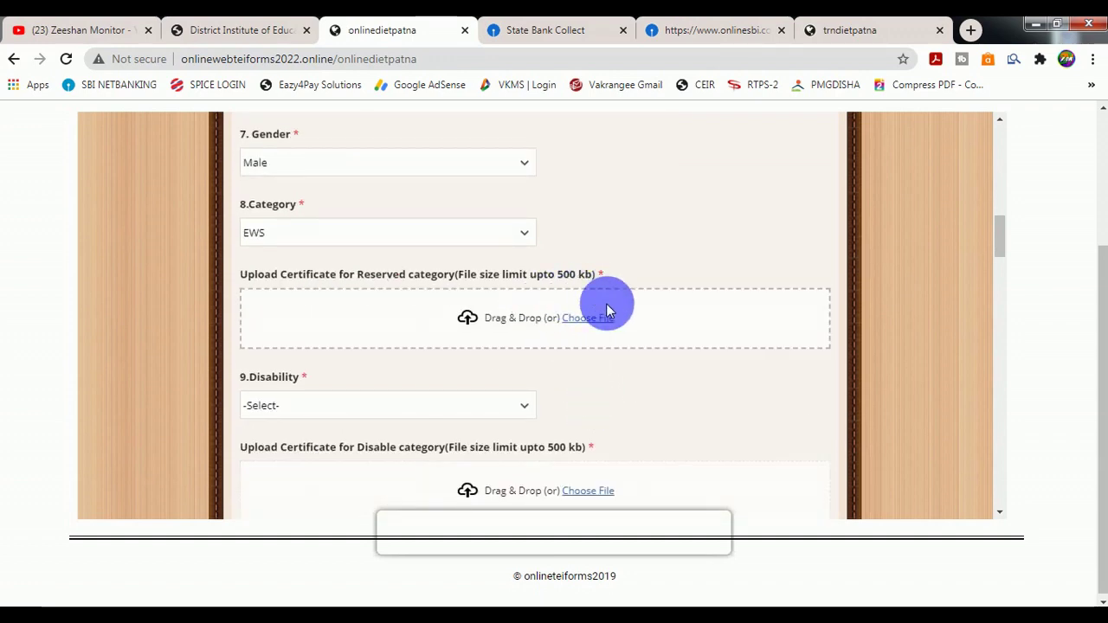
{"action": "scroll", "coordinate": [606, 307], "scroll_direction": "down", "scroll_amount": 1}
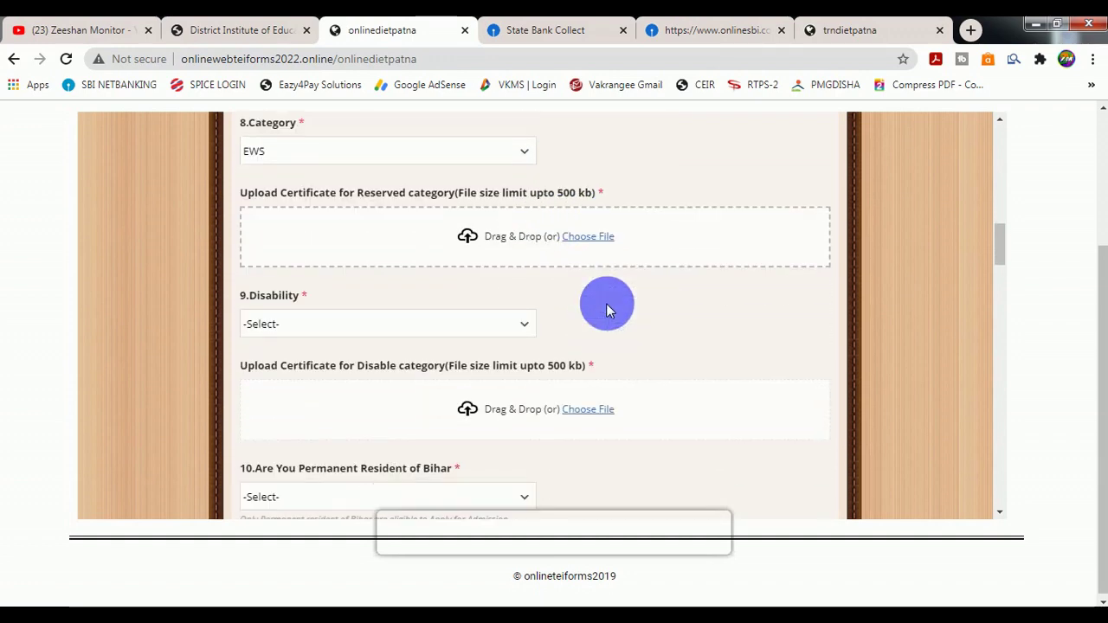
{"action": "left_click", "coordinate": [264, 328]}
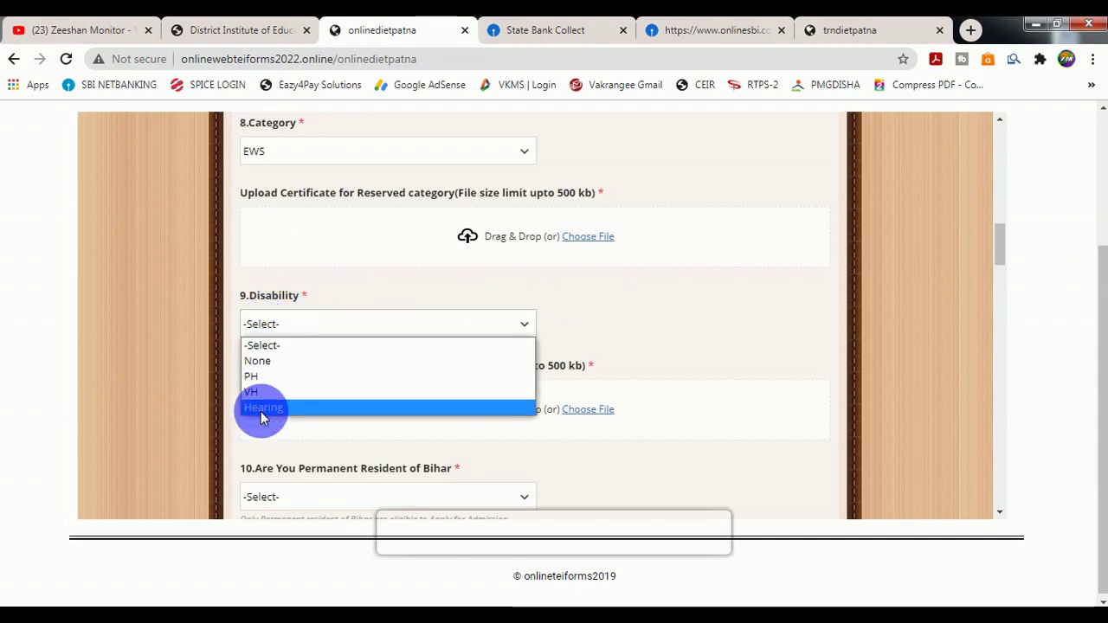
{"action": "left_click", "coordinate": [268, 362]}
{"action": "scroll", "coordinate": [270, 367], "scroll_direction": "down", "scroll_amount": 1}
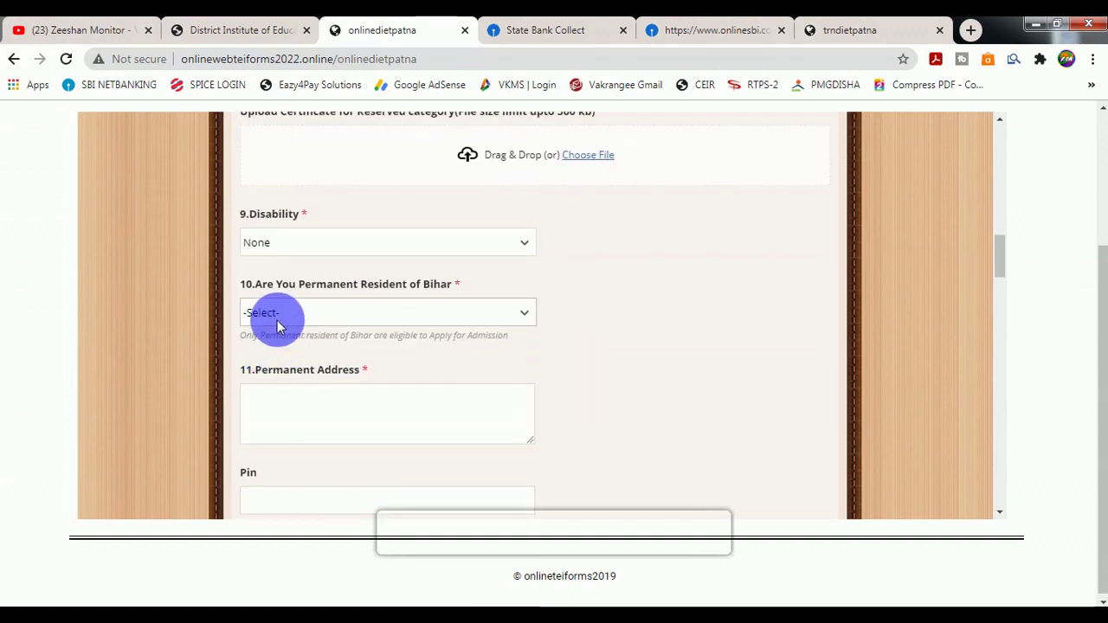
{"action": "left_click", "coordinate": [277, 314]}
{"action": "left_click", "coordinate": [272, 349]}
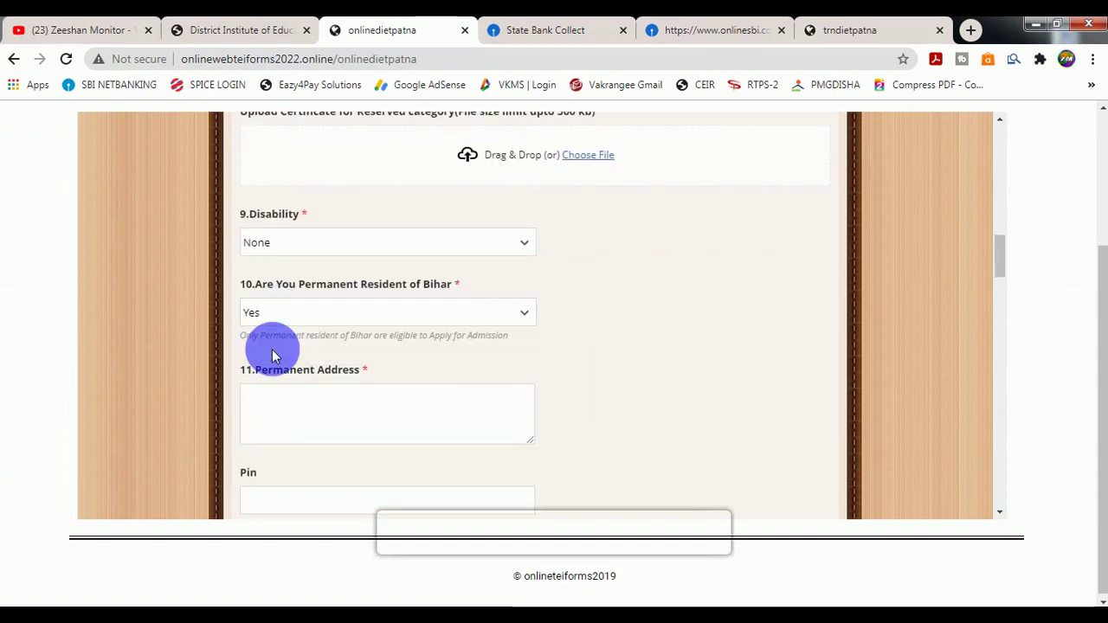
- Go through the permanent address, pin and district fields of the application form
{"action": "scroll", "coordinate": [272, 350], "scroll_direction": "down", "scroll_amount": 1}
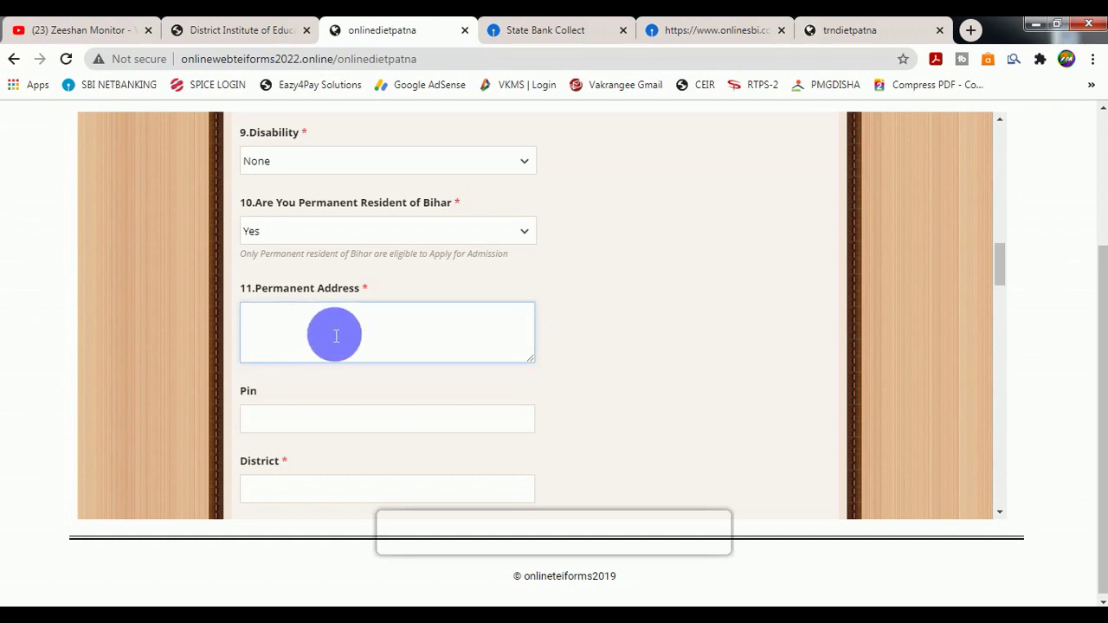
{"action": "left_click", "coordinate": [285, 421]}
{"action": "scroll", "coordinate": [291, 363], "scroll_direction": "down", "scroll_amount": 2}
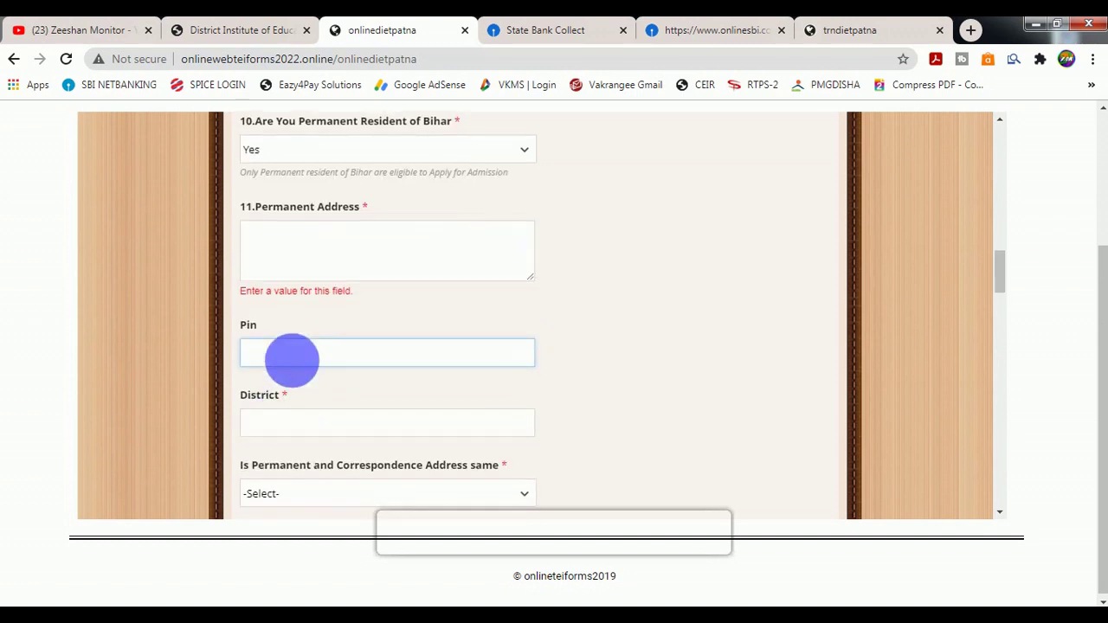
{"action": "left_click", "coordinate": [292, 347]}
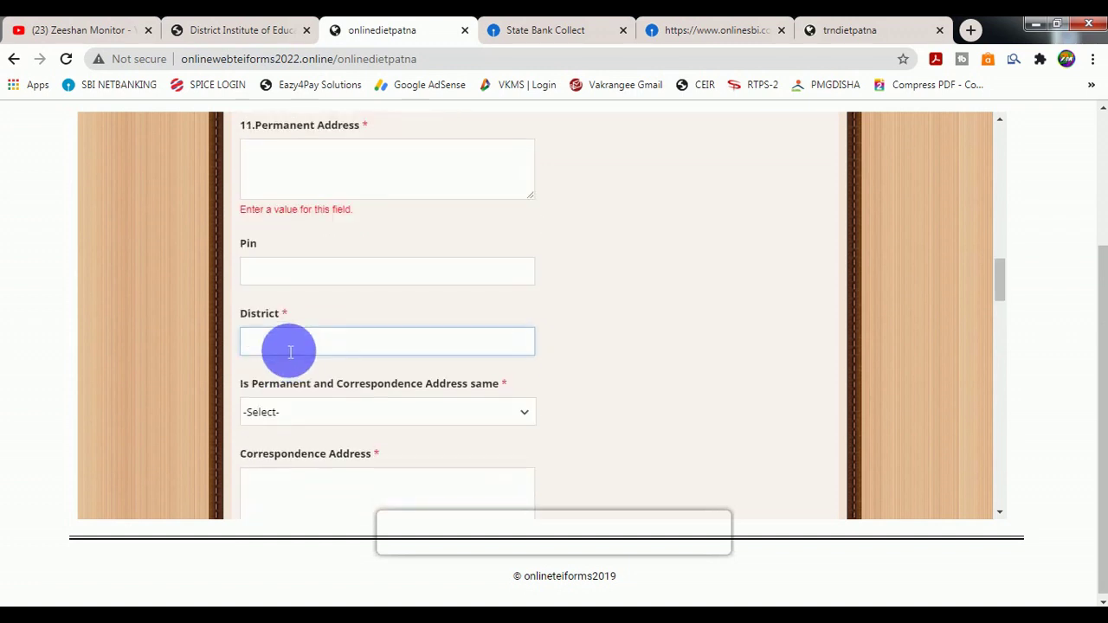
- Try Yes for whether the permanent and correspondence addresses are the same, and set the answer to No
{"action": "scroll", "coordinate": [291, 350], "scroll_direction": "down", "scroll_amount": 1}
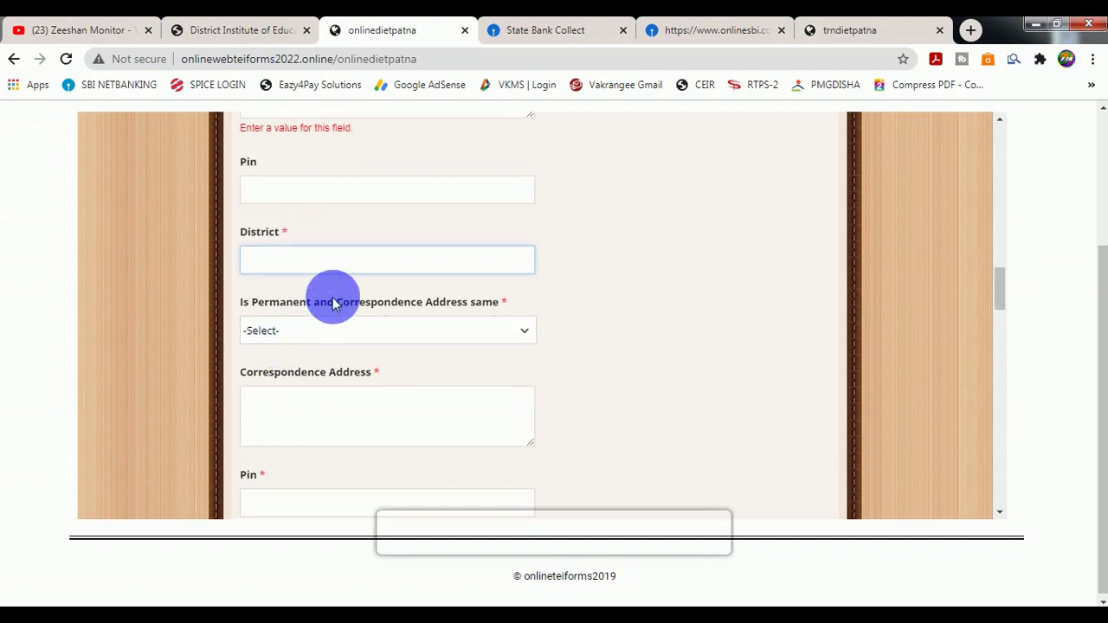
{"action": "left_click", "coordinate": [292, 331]}
{"action": "left_click", "coordinate": [274, 369]}
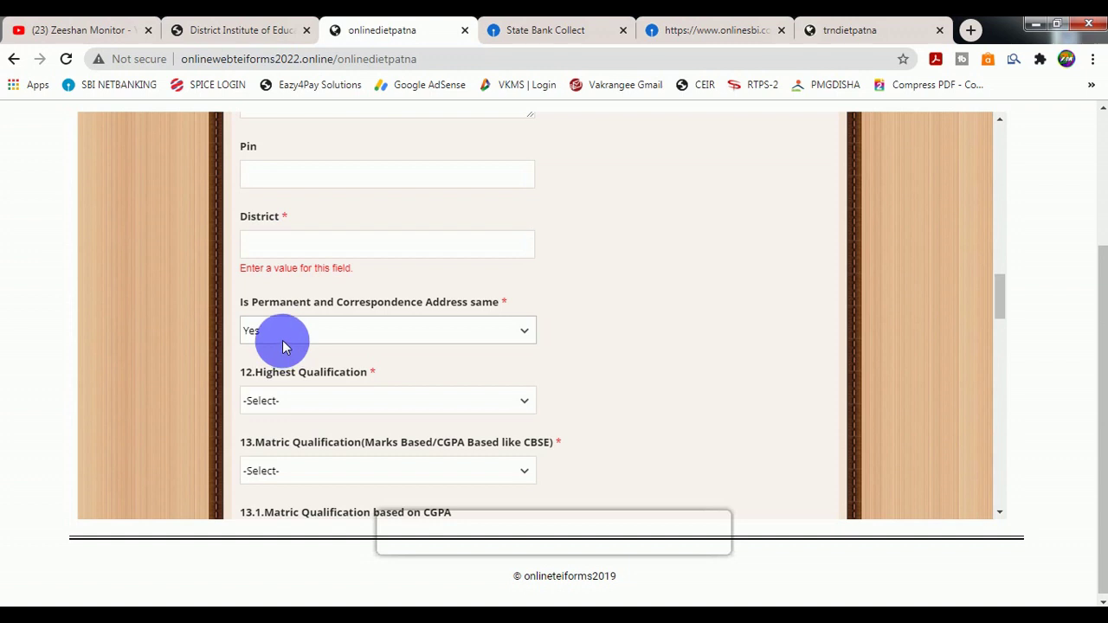
{"action": "left_click", "coordinate": [285, 336]}
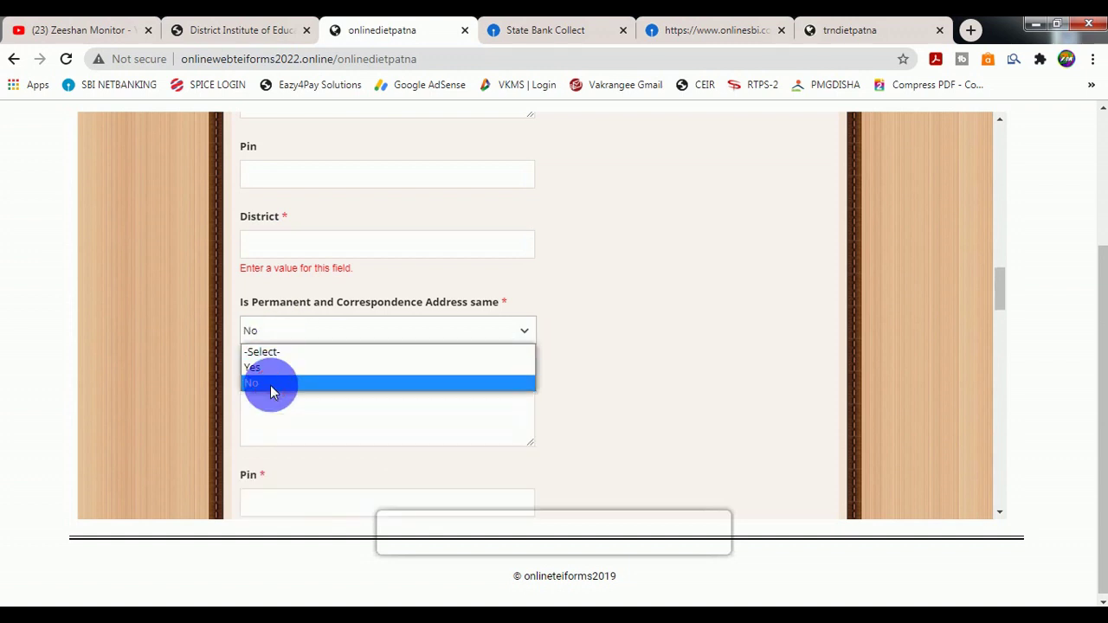
{"action": "left_click", "coordinate": [272, 383]}
{"action": "scroll", "coordinate": [314, 415], "scroll_direction": "down", "scroll_amount": 1}
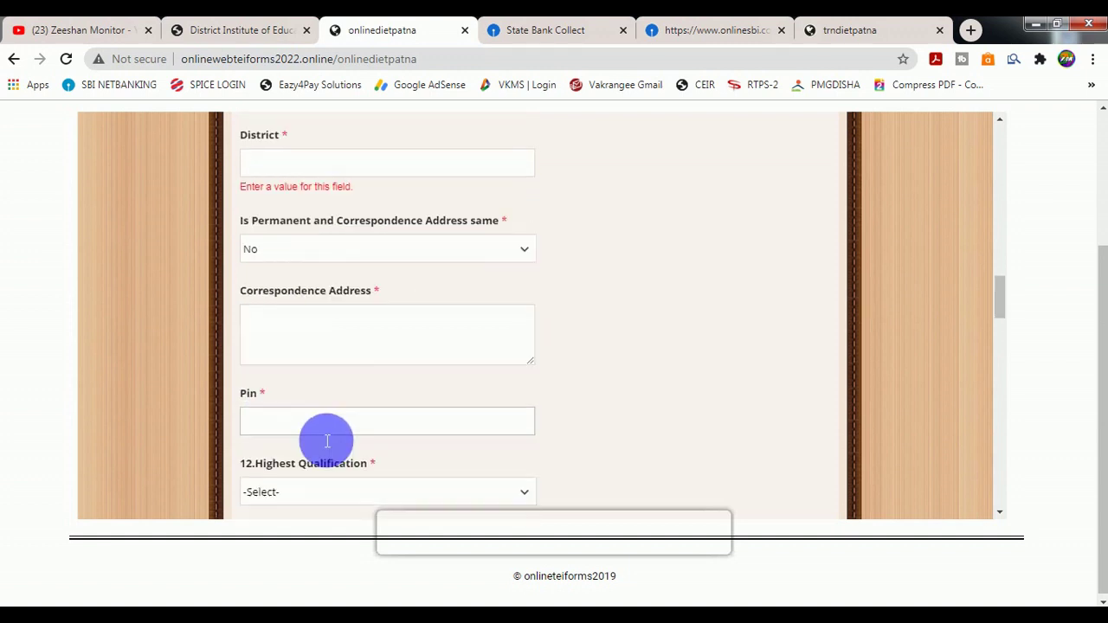
- Set the permanent and correspondence addresses as the same with Yes, and set Highest Qualification to Intermediate
{"action": "left_click", "coordinate": [305, 250]}
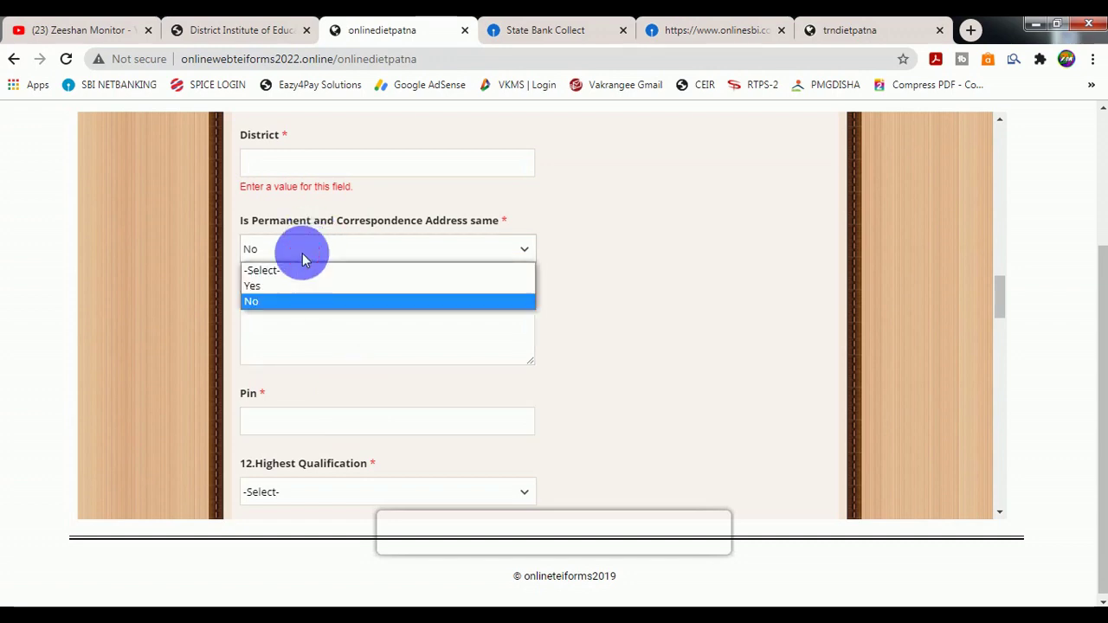
{"action": "left_click", "coordinate": [280, 286]}
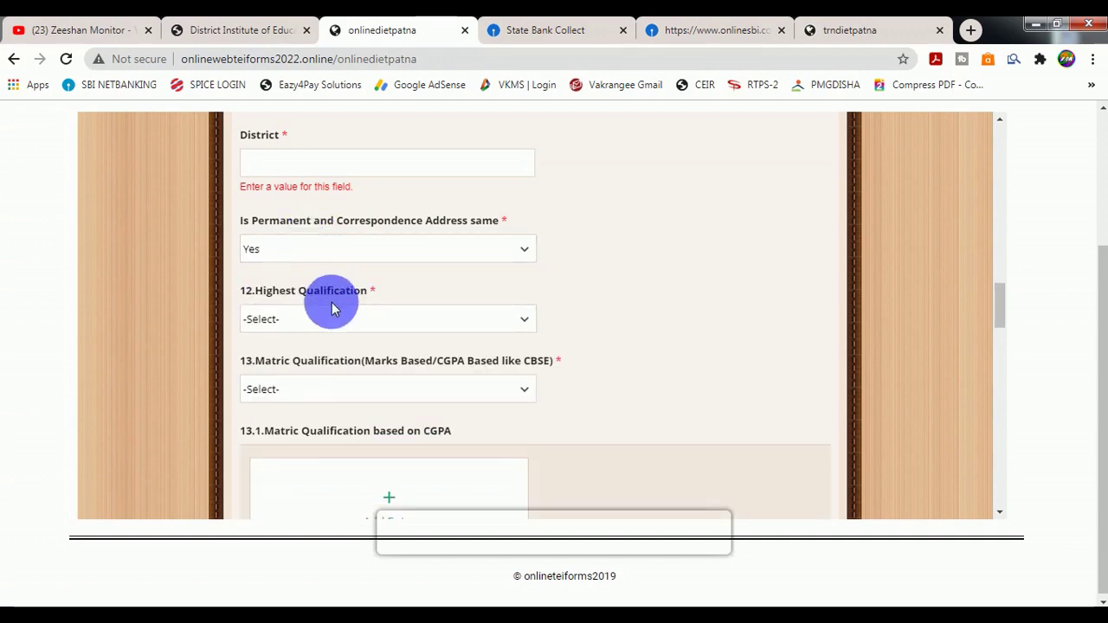
{"action": "left_click", "coordinate": [307, 319]}
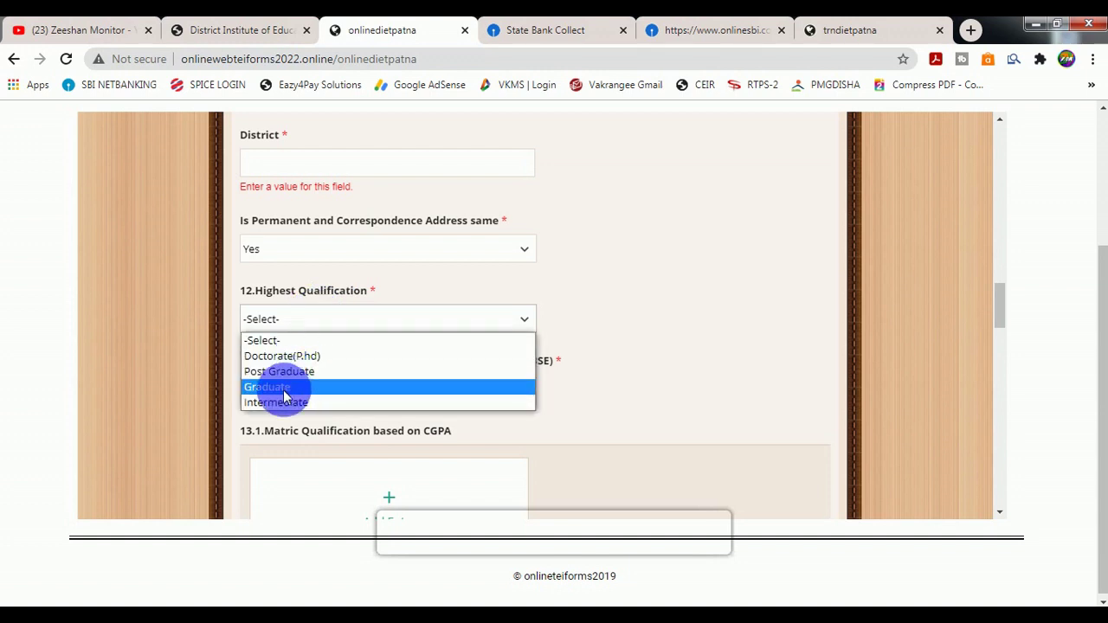
{"action": "left_click", "coordinate": [286, 403]}
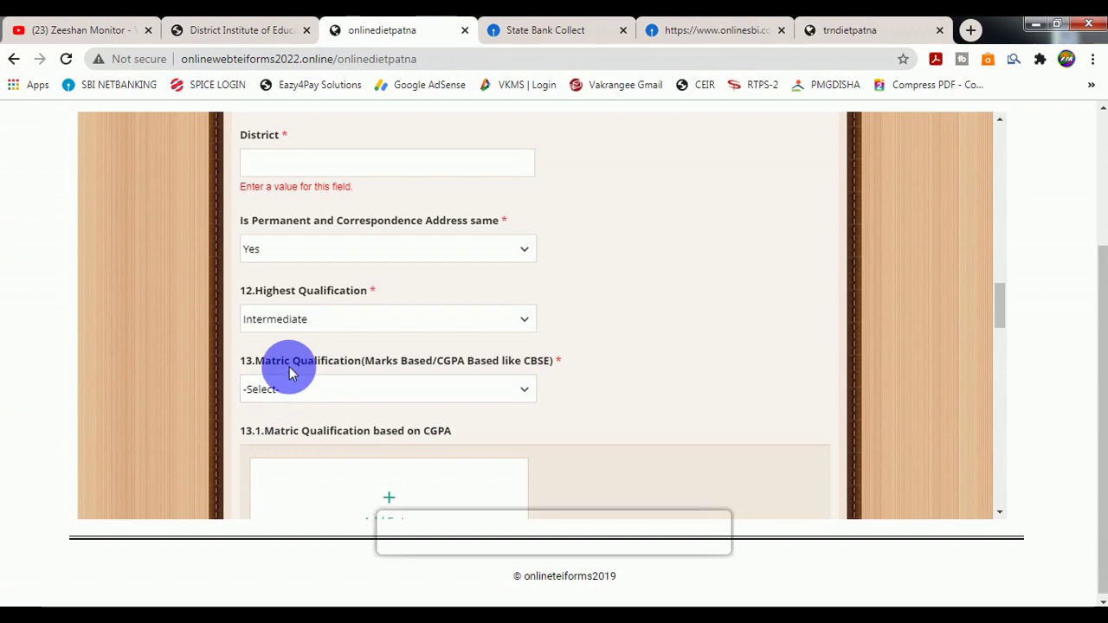
- Set Matric Qualification to Marks Based
{"action": "scroll", "coordinate": [290, 372], "scroll_direction": "down", "scroll_amount": 1}
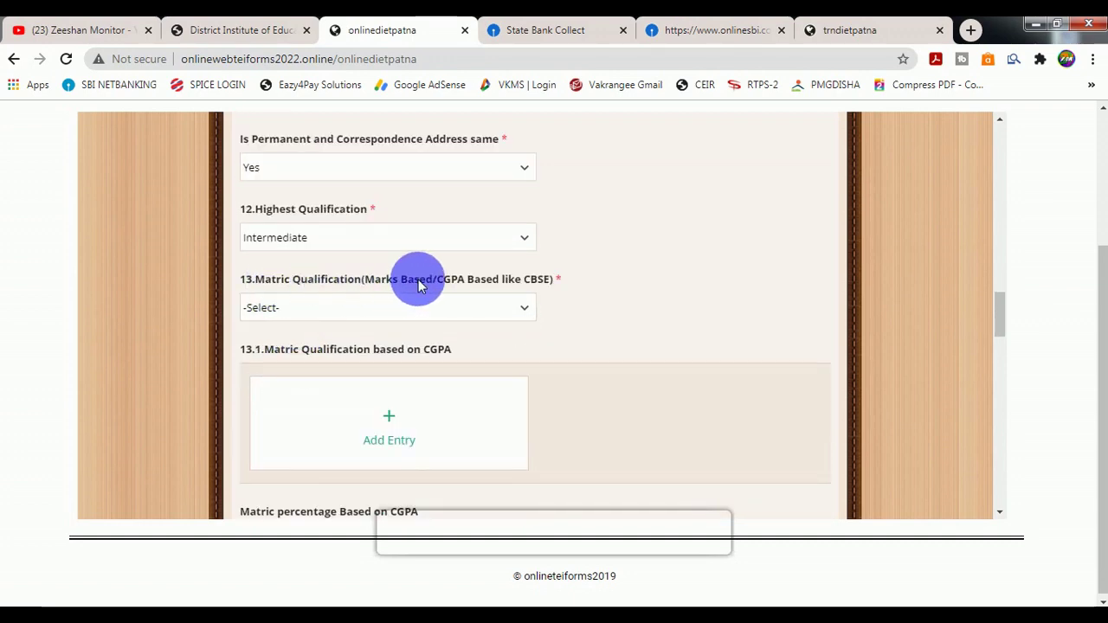
{"action": "left_click", "coordinate": [318, 307]}
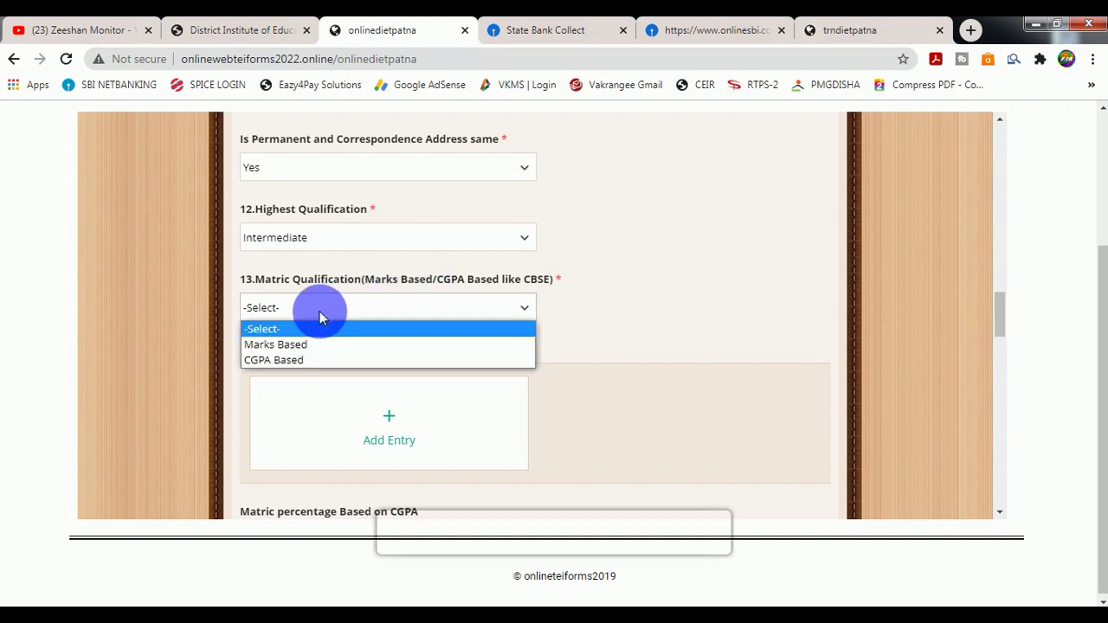
{"action": "left_click", "coordinate": [291, 348]}
- Add a matric marks entry with full marks of 500 and 393 marks obtained
{"action": "scroll", "coordinate": [295, 348], "scroll_direction": "down", "scroll_amount": 1}
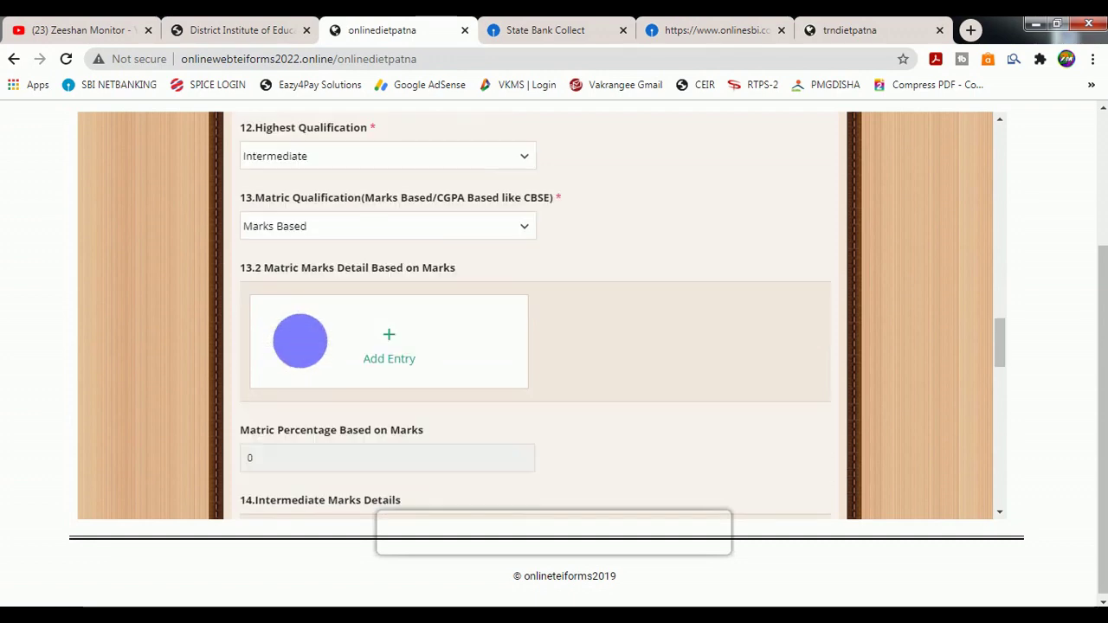
{"action": "left_click", "coordinate": [389, 350]}
{"action": "left_click", "coordinate": [299, 303]}
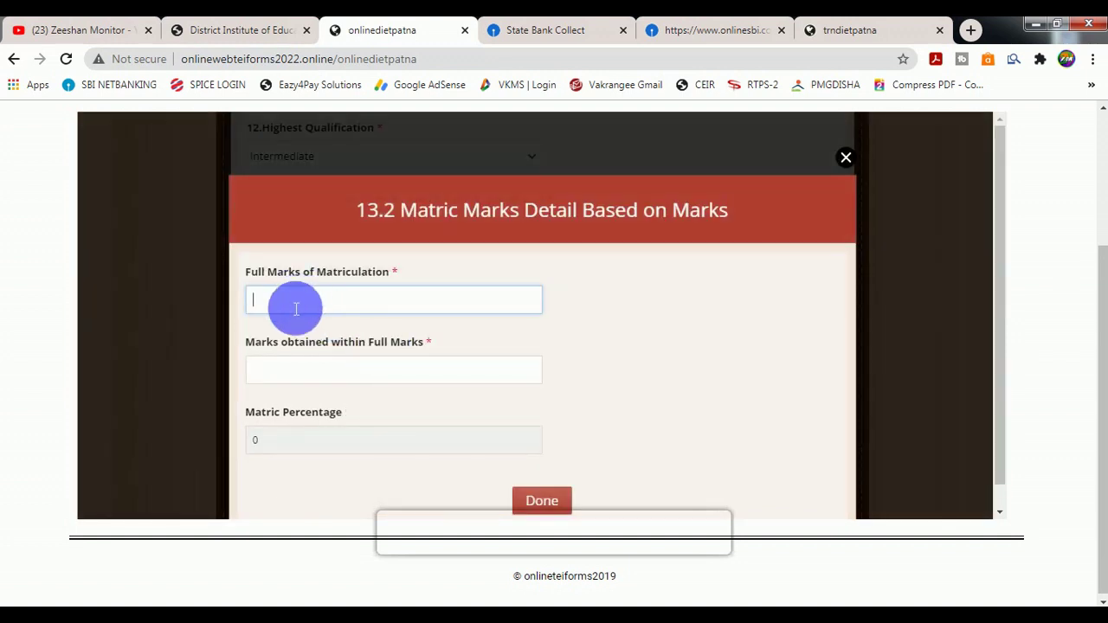
{"action": "type", "text": "500"}
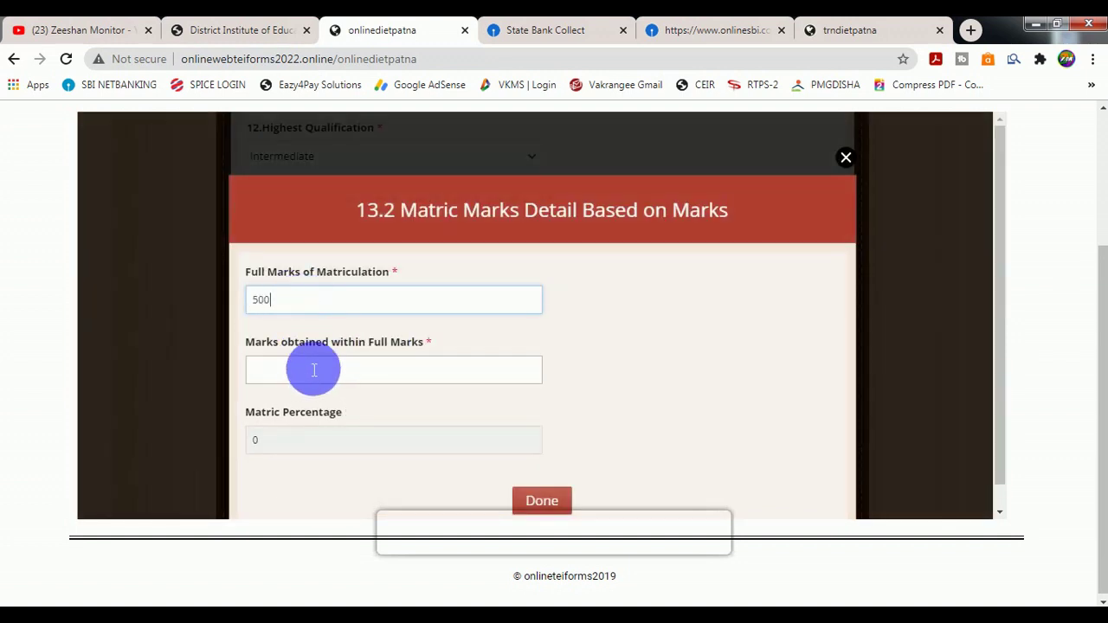
{"action": "left_click", "coordinate": [316, 374]}
{"action": "type", "text": "393"}
{"action": "left_click", "coordinate": [319, 401]}
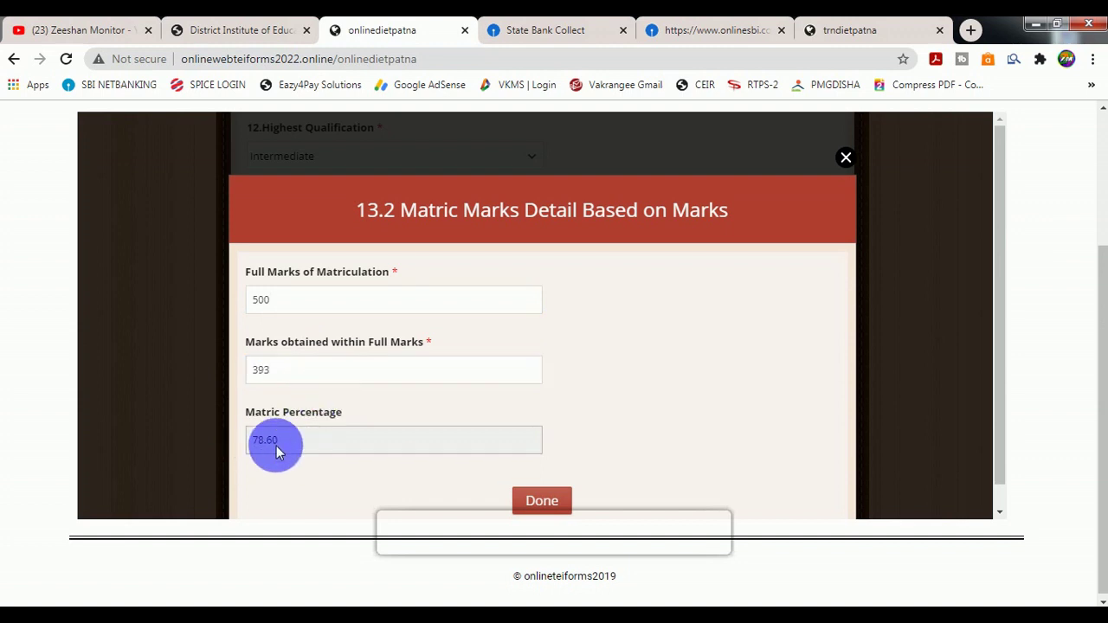
{"action": "left_click", "coordinate": [544, 504]}
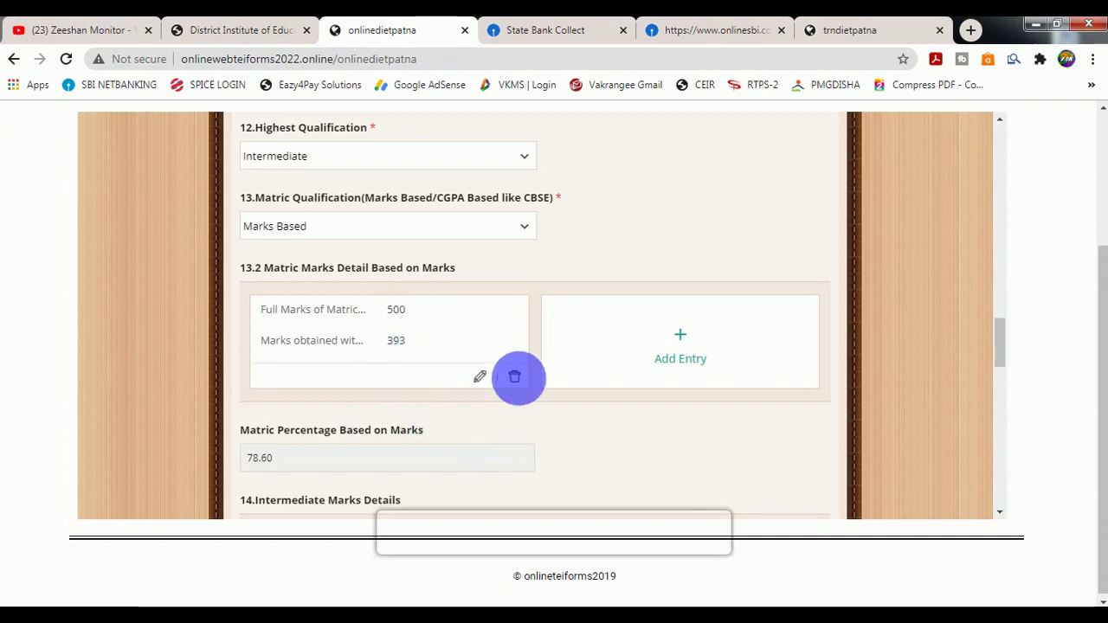
- Add an intermediate marks entry with full marks of 500 and 411 marks obtained
{"action": "scroll", "coordinate": [621, 422], "scroll_direction": "down", "scroll_amount": 1}
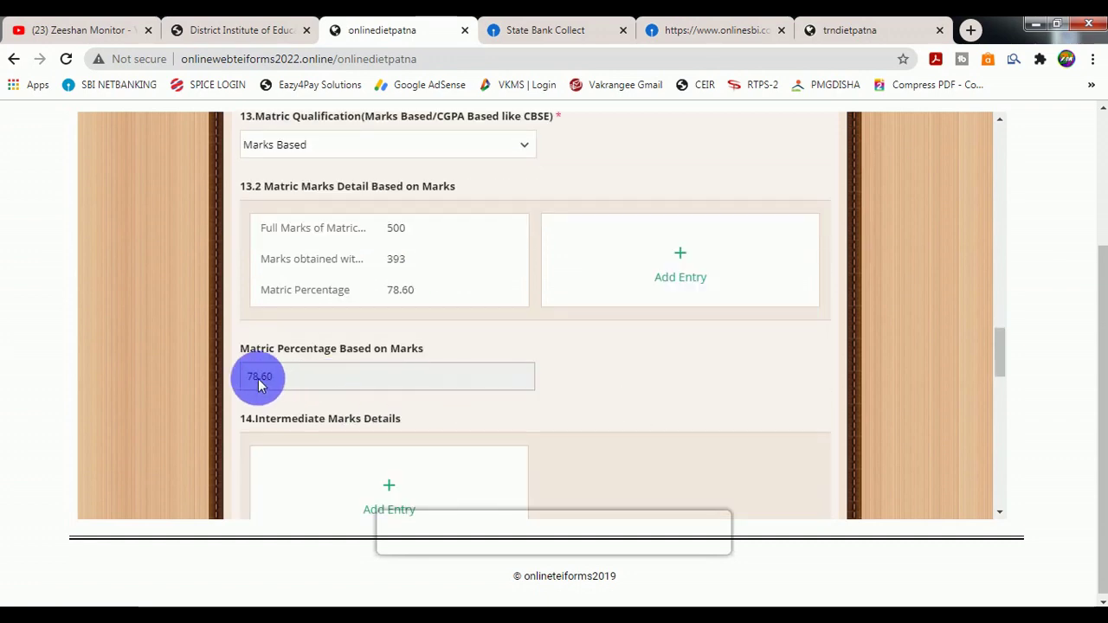
{"action": "scroll", "coordinate": [262, 376], "scroll_direction": "down", "scroll_amount": 2}
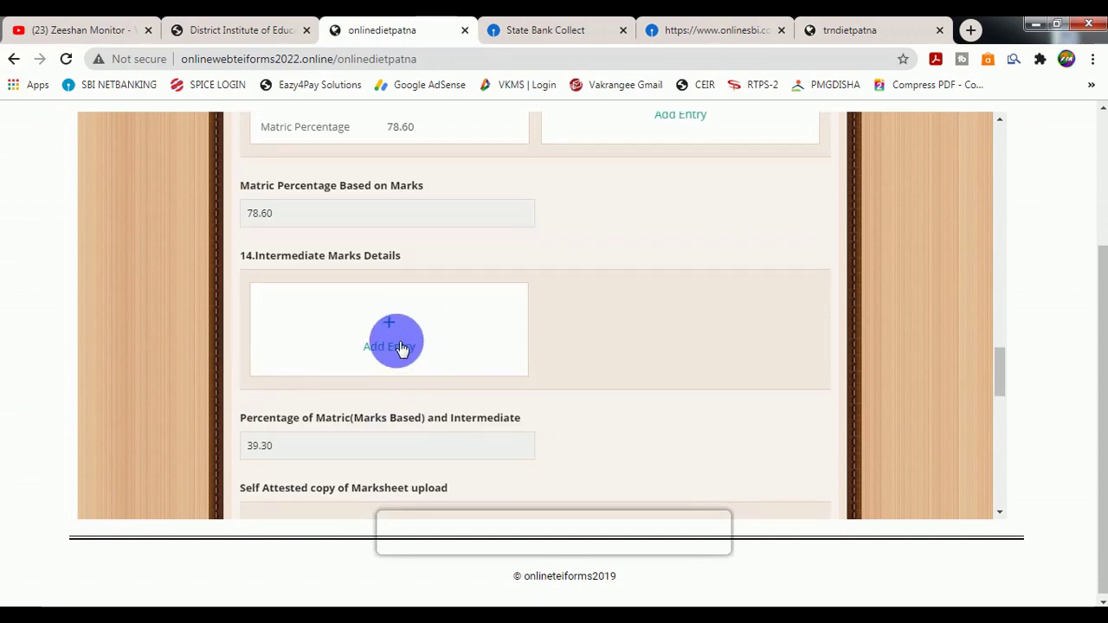
{"action": "left_click", "coordinate": [401, 349]}
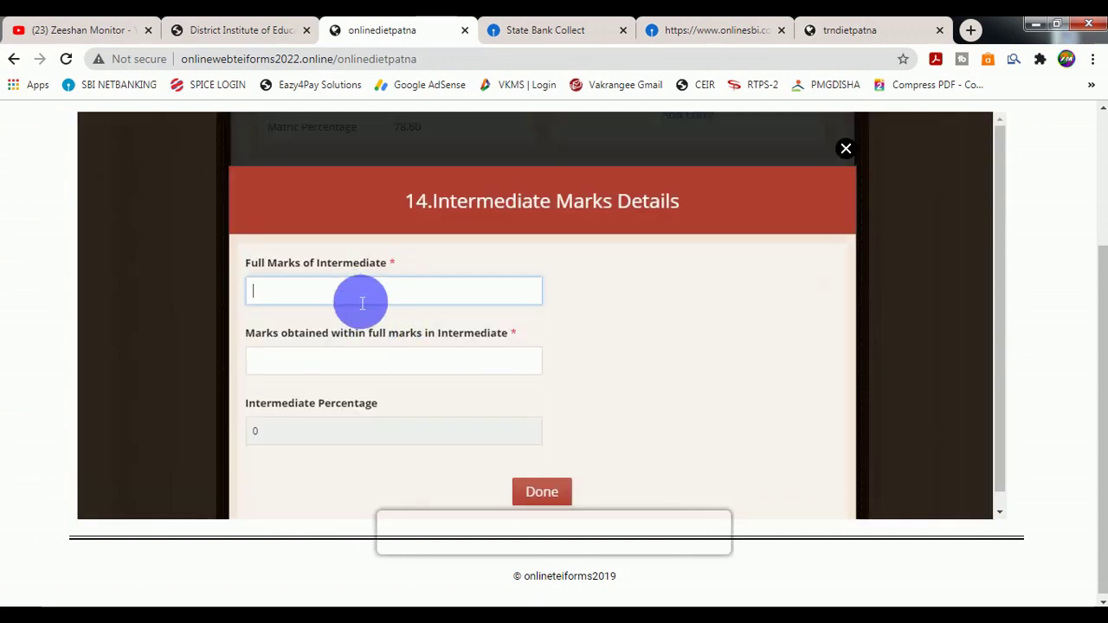
{"action": "type", "text": "500"}
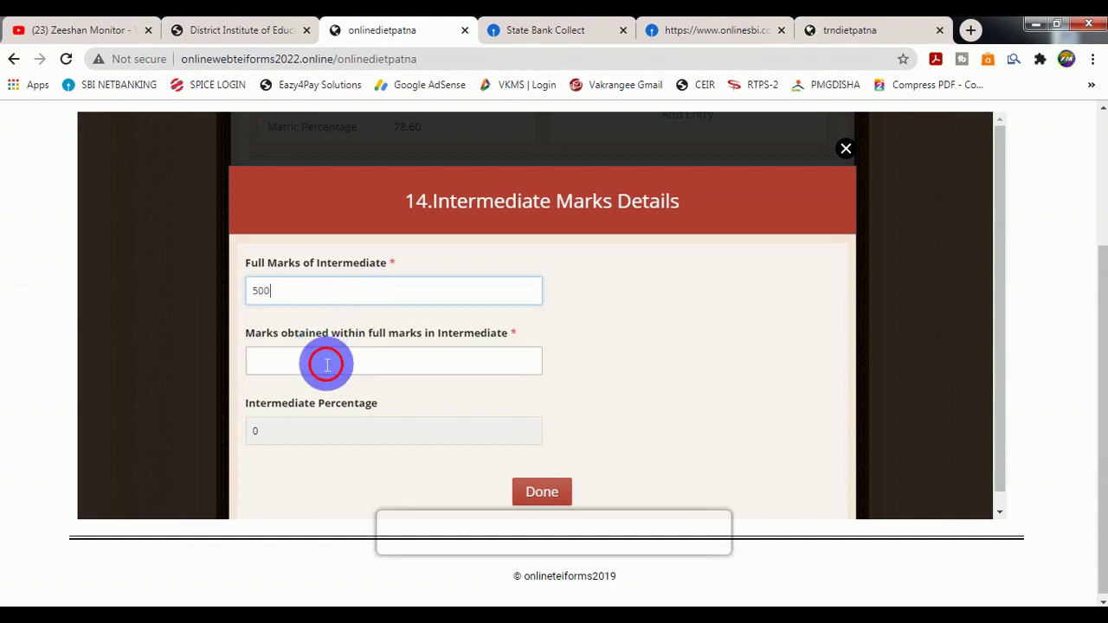
{"action": "left_click", "coordinate": [327, 365]}
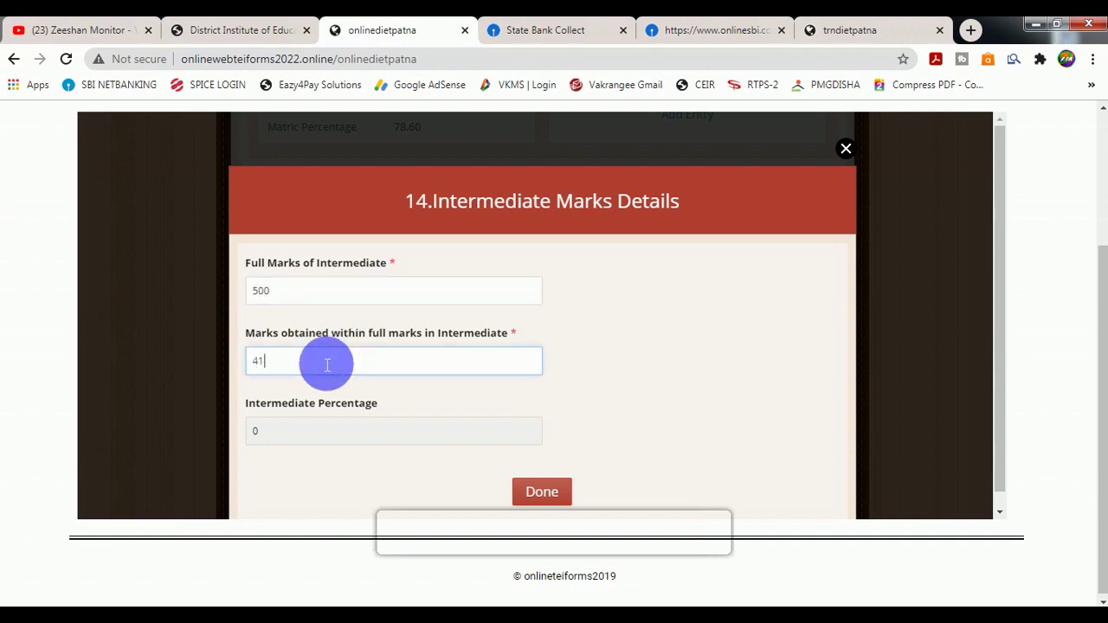
{"action": "double_click", "coordinate": [264, 441]}
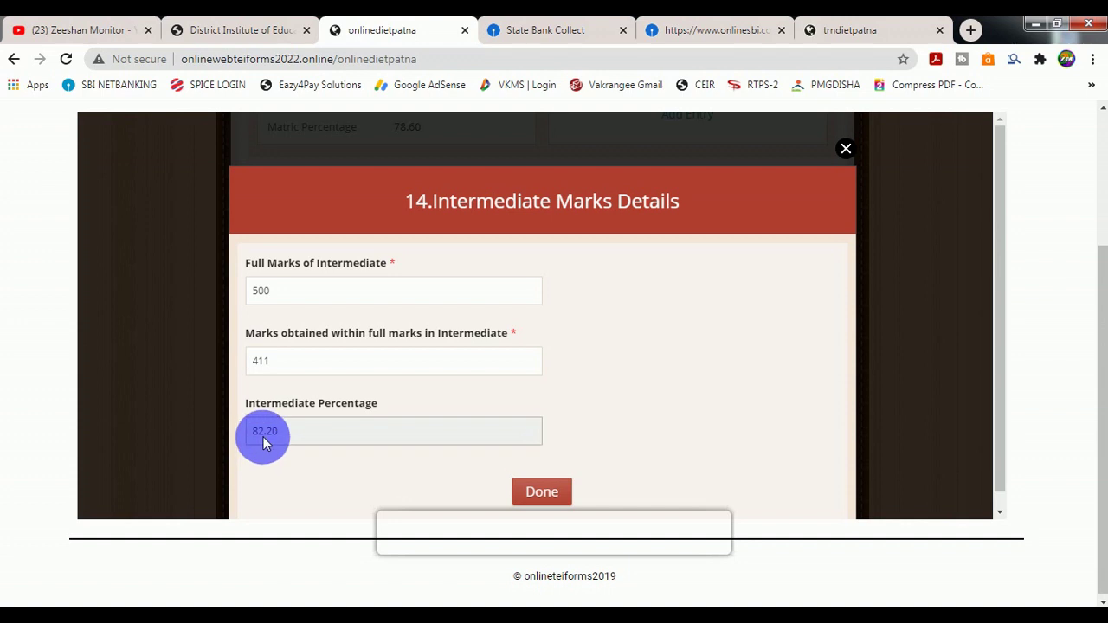
{"action": "left_click", "coordinate": [541, 493]}
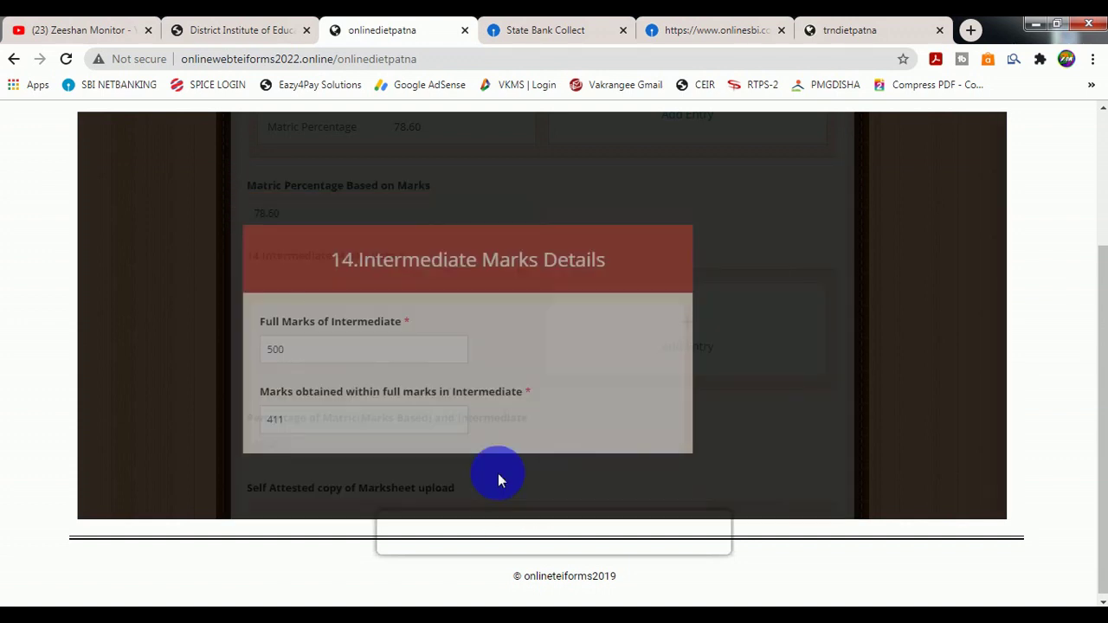
- Go through the matric and intermediate roll code, roll number and marksheet upload fields of the self-attested marksheet section
{"action": "scroll", "coordinate": [443, 456], "scroll_direction": "down", "scroll_amount": 2}
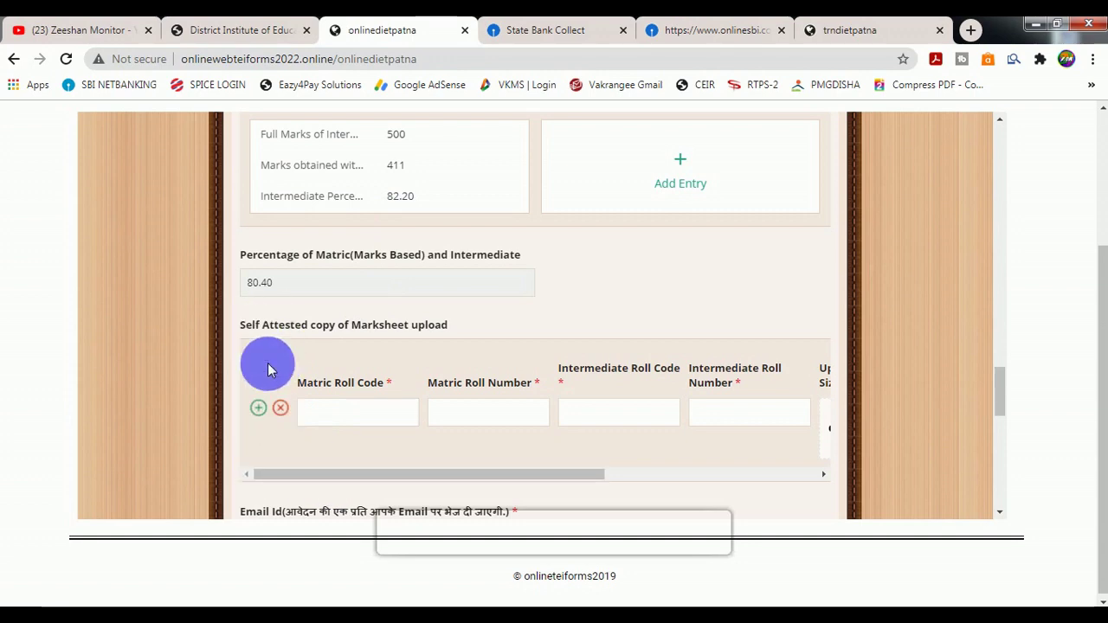
{"action": "left_click", "coordinate": [343, 410]}
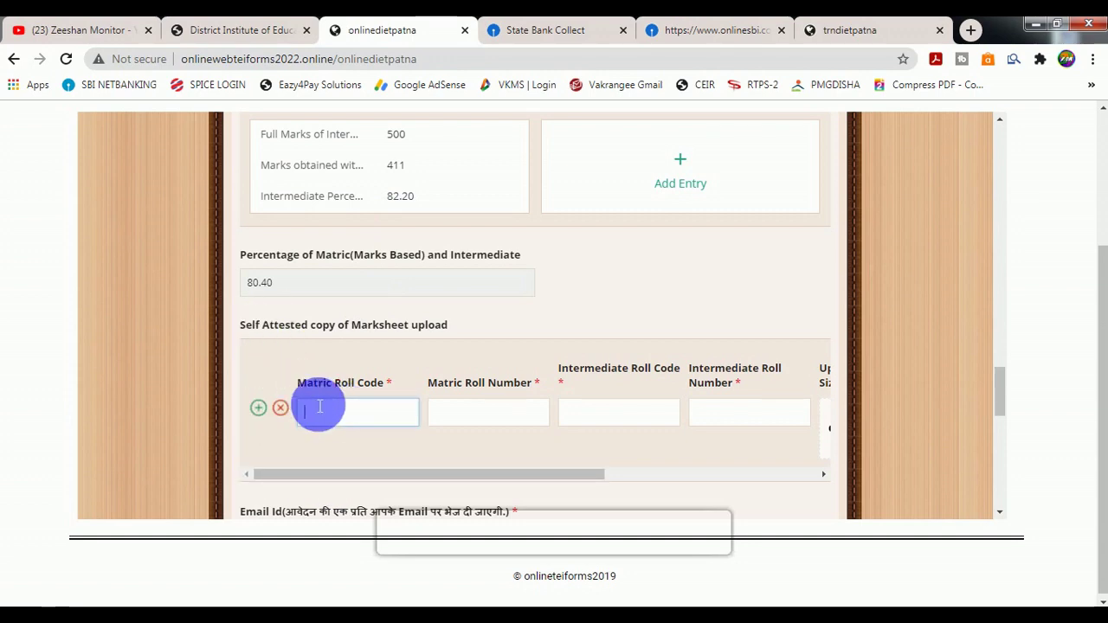
{"action": "left_click", "coordinate": [476, 420]}
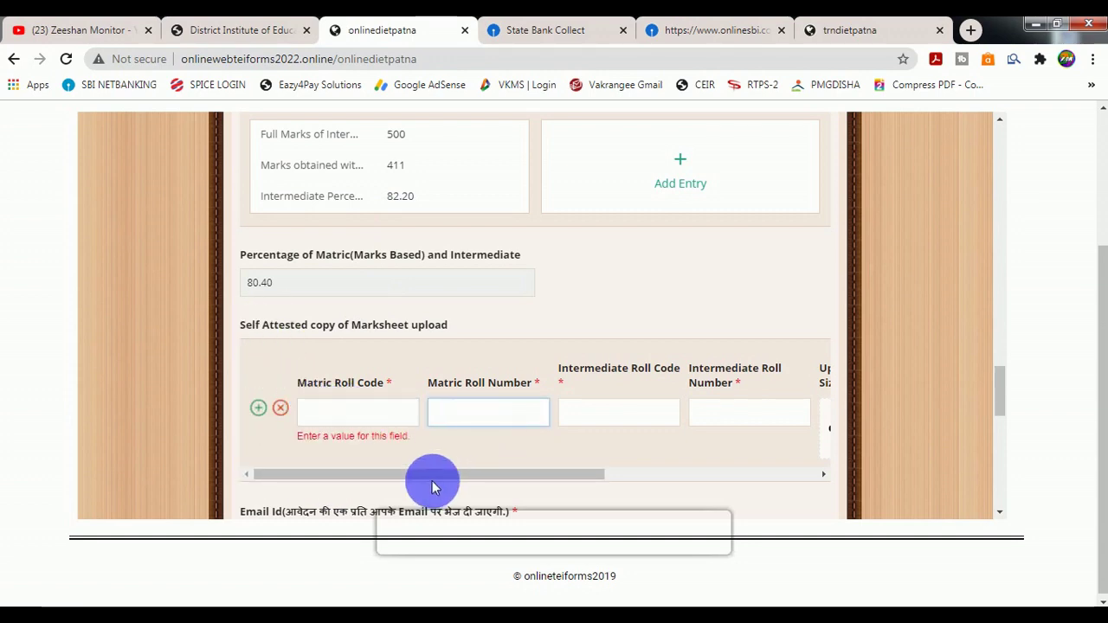
{"action": "left_click_drag", "start_coordinate": [433, 475], "coordinate": [508, 433]}
{"action": "left_click", "coordinate": [494, 418]}
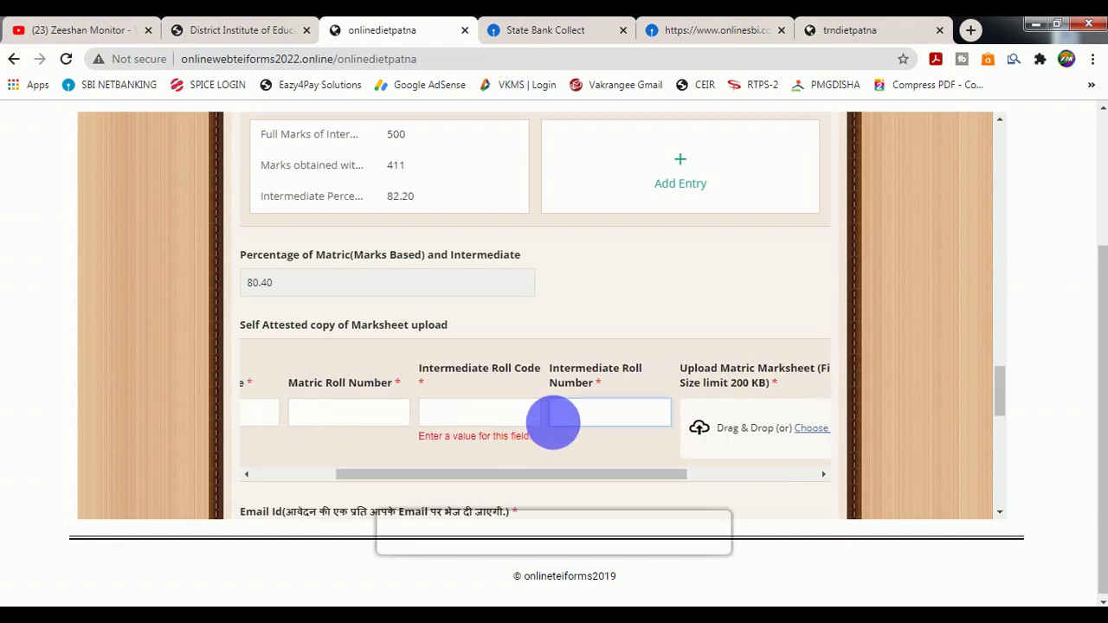
{"action": "left_click_drag", "start_coordinate": [576, 474], "coordinate": [687, 477]}
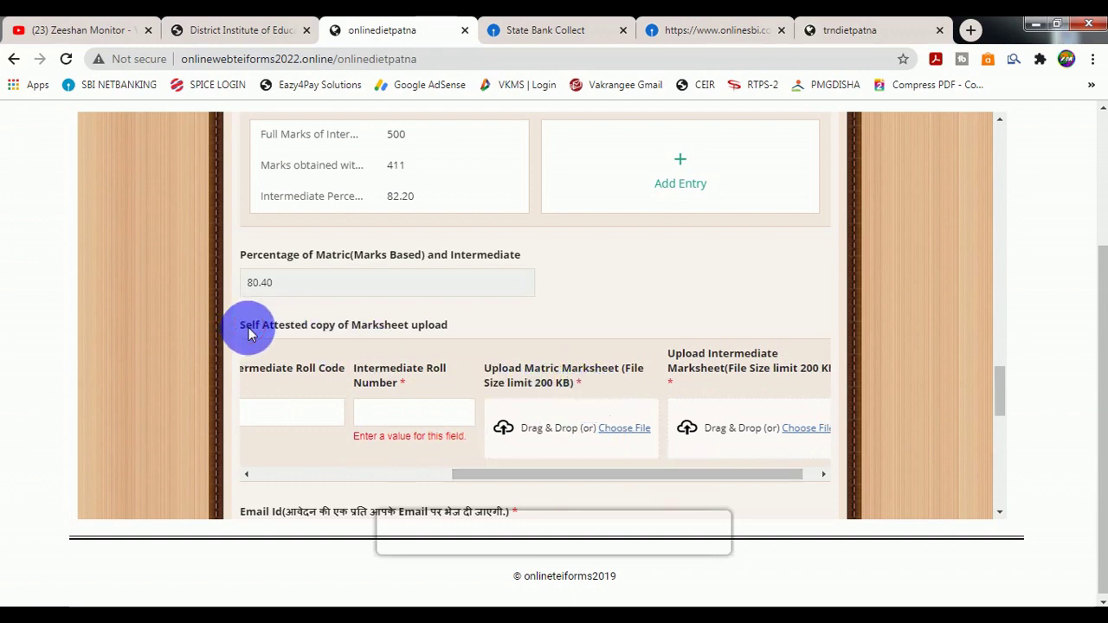
{"action": "left_click_drag", "start_coordinate": [249, 334], "coordinate": [426, 328]}
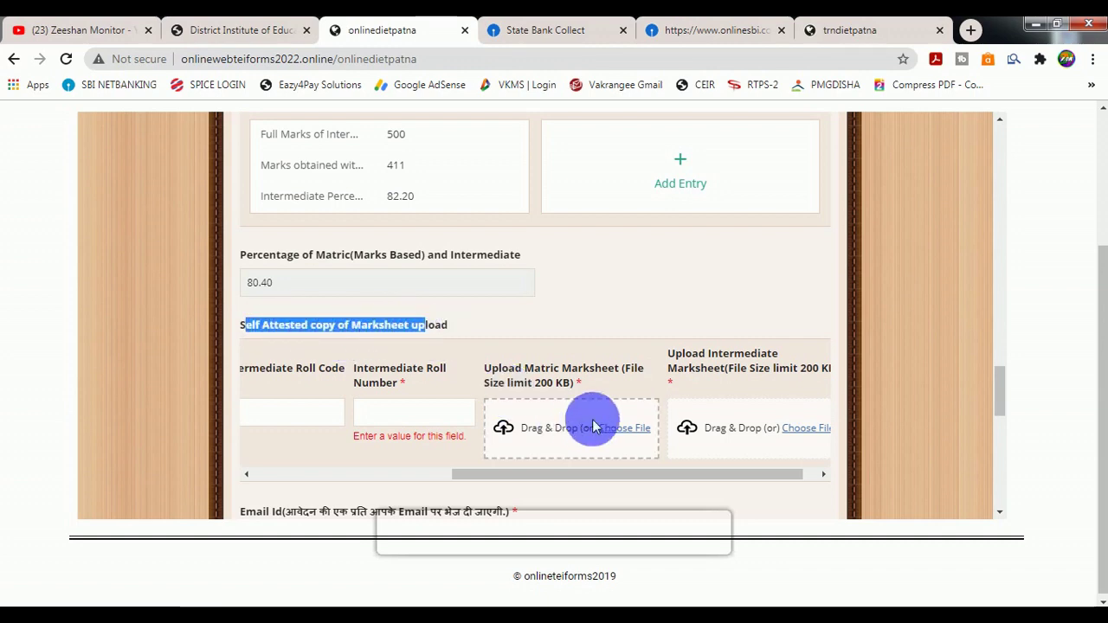
{"action": "left_click_drag", "start_coordinate": [696, 475], "coordinate": [710, 476]}
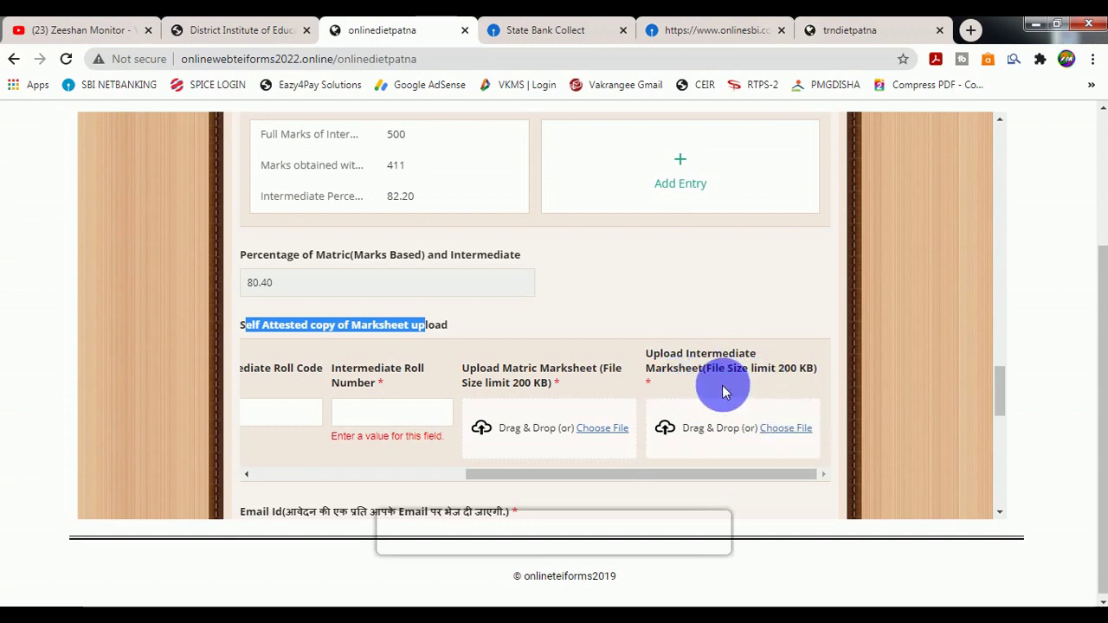
- Go through the email and mobile number fields of the application form
{"action": "scroll", "coordinate": [724, 392], "scroll_direction": "down", "scroll_amount": 3}
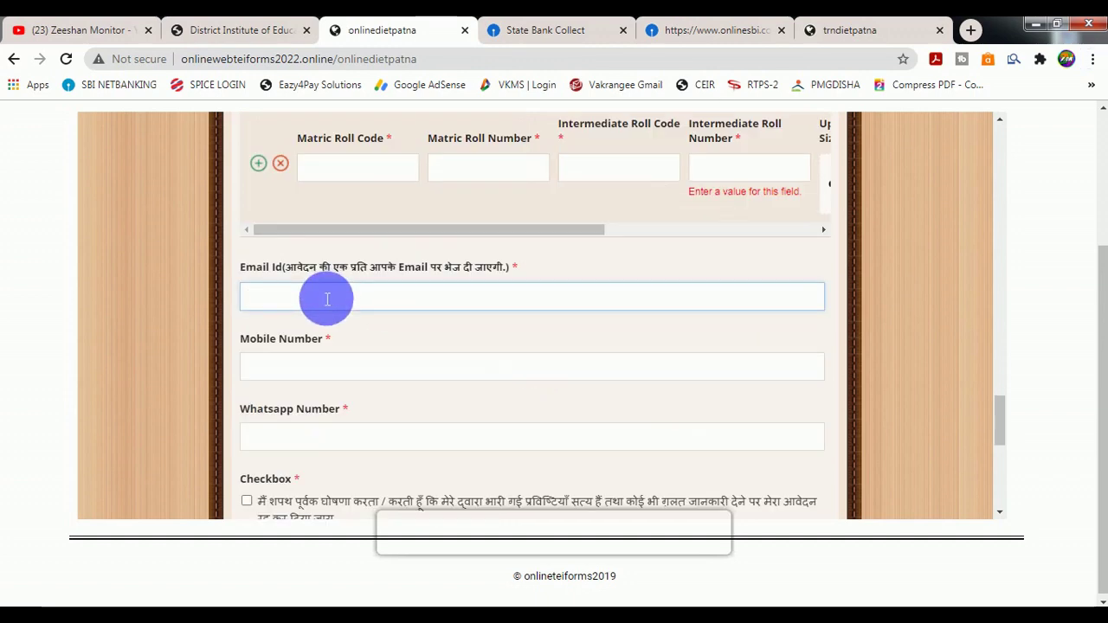
{"action": "left_click", "coordinate": [285, 367]}
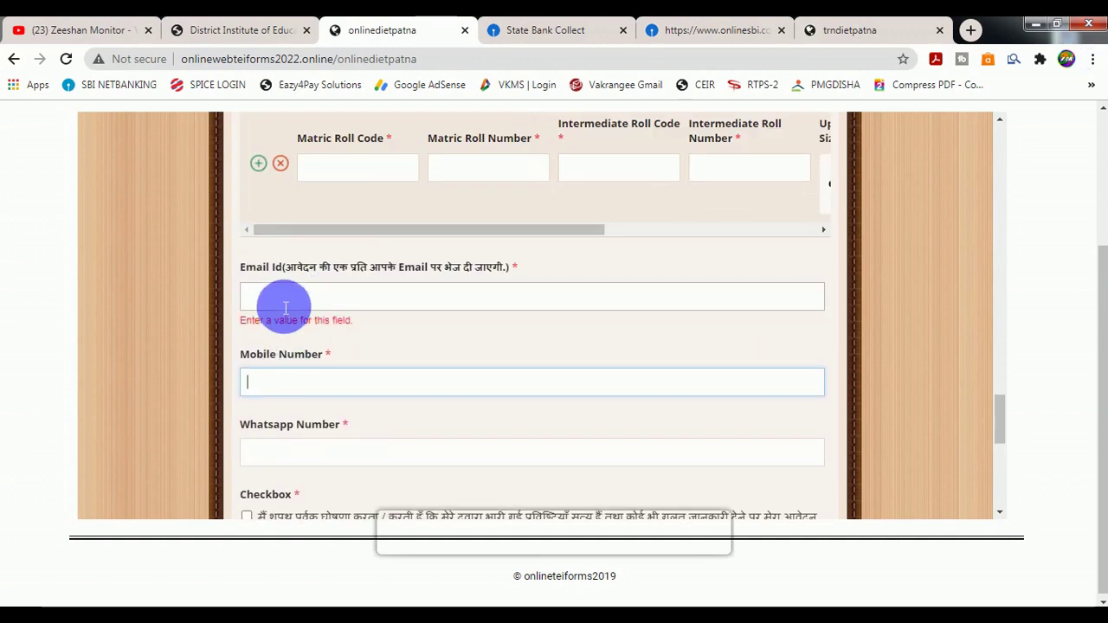